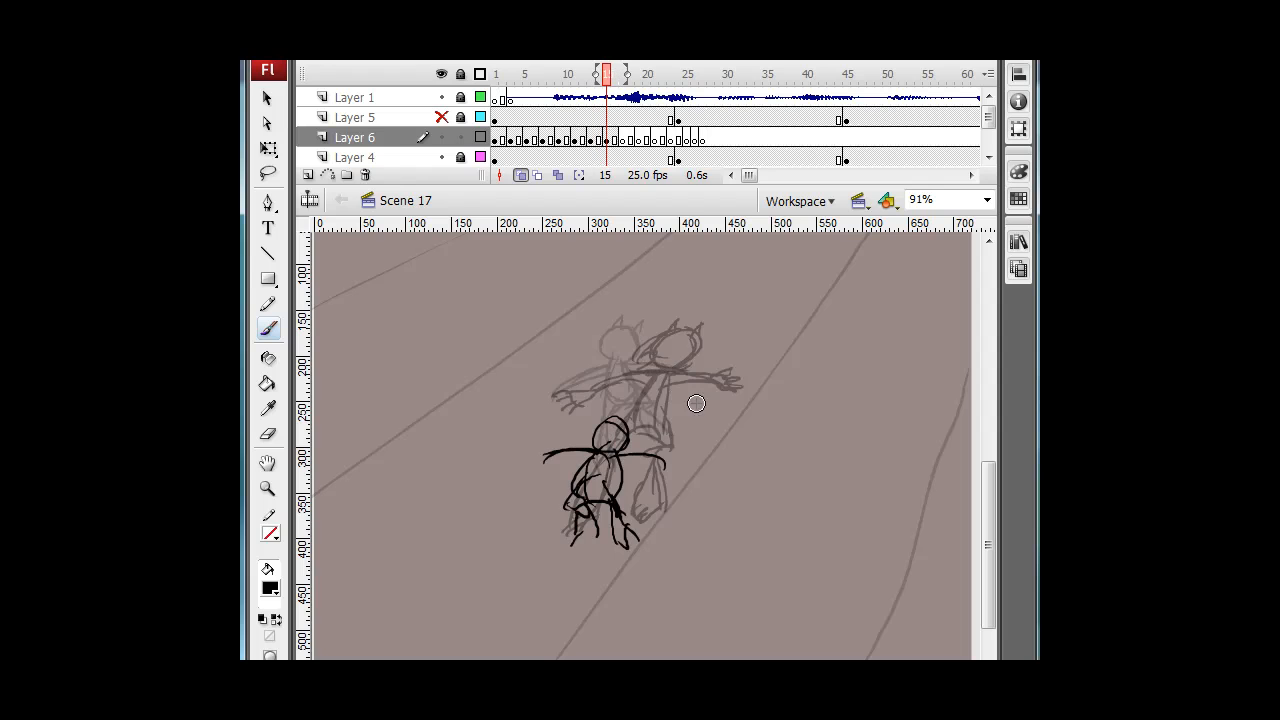
{"action": "key", "text": "period"}
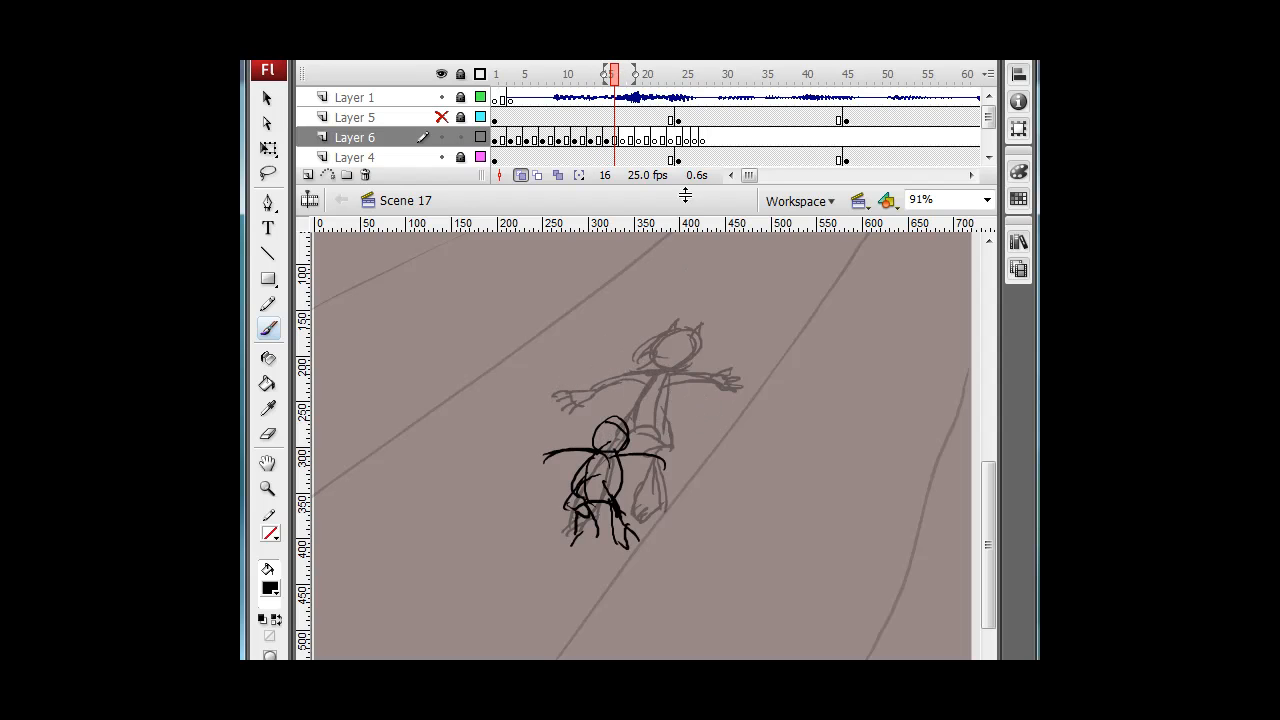
Step and scrub through the frames around frame 17 of Layer 6 with onion skinning to review the character's motion.
{"action": "left_click", "coordinate": [678, 140]}
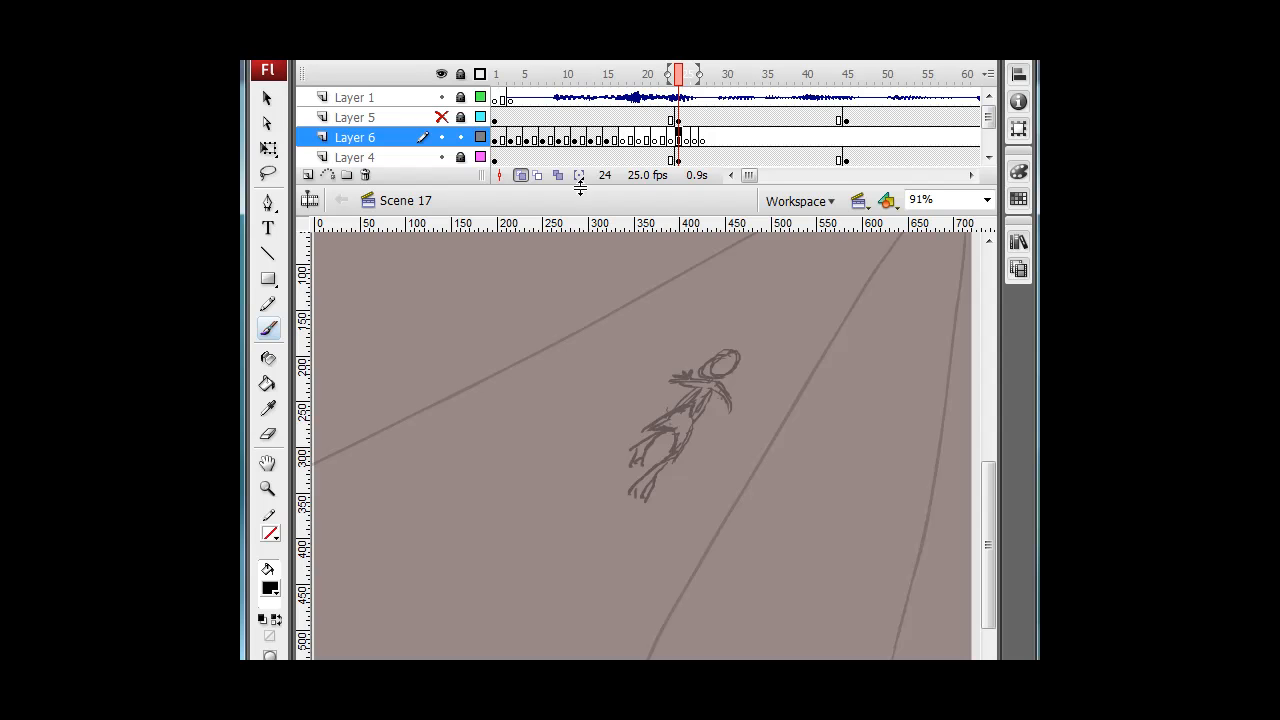
{"action": "mouse_move", "coordinate": [686, 72]}
{"action": "left_mouse_down"}
{"action": "mouse_move", "coordinate": [526, 72]}
{"action": "mouse_move", "coordinate": [622, 72]}
{"action": "left_mouse_up"}
{"action": "left_click", "coordinate": [520, 175]}
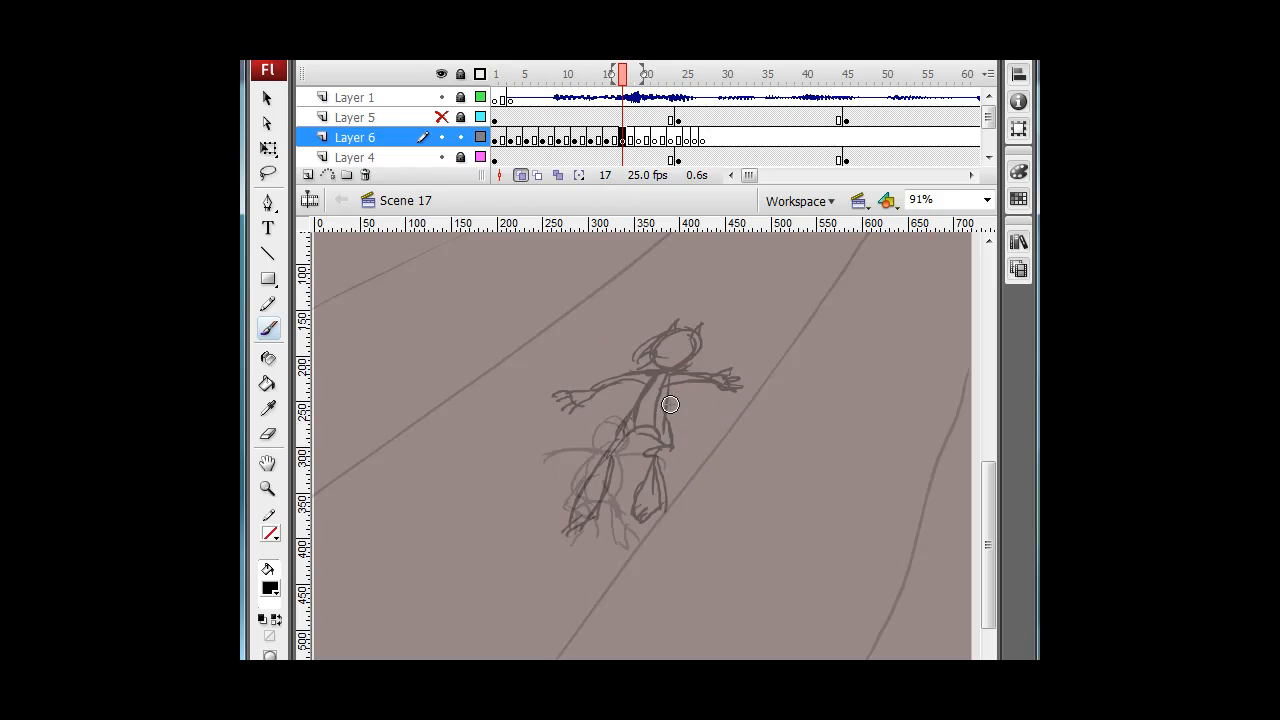
{"action": "left_click", "coordinate": [528, 175]}
{"action": "mouse_move", "coordinate": [623, 72]}
{"action": "left_mouse_down"}
{"action": "mouse_move", "coordinate": [481, 75]}
{"action": "mouse_move", "coordinate": [620, 72]}
{"action": "left_mouse_up"}
{"action": "left_click", "coordinate": [500, 76]}
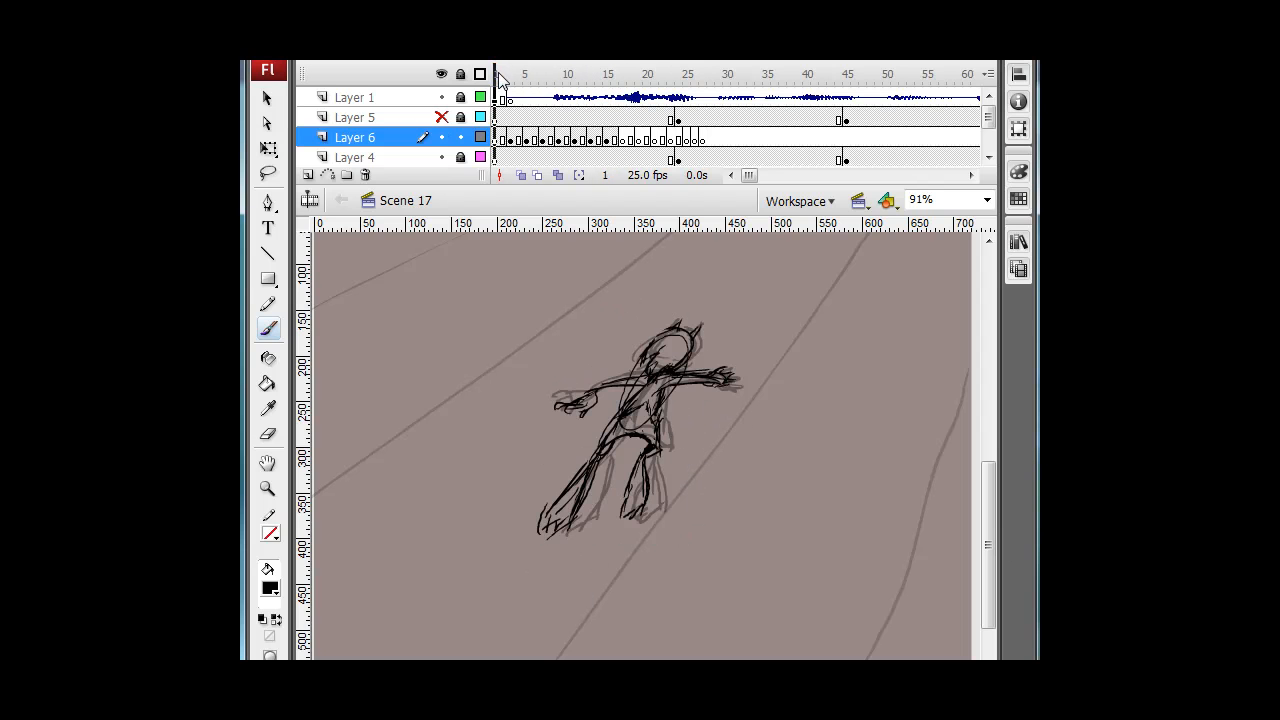
{"action": "left_click_drag", "start_coordinate": [500, 77], "coordinate": [622, 72]}
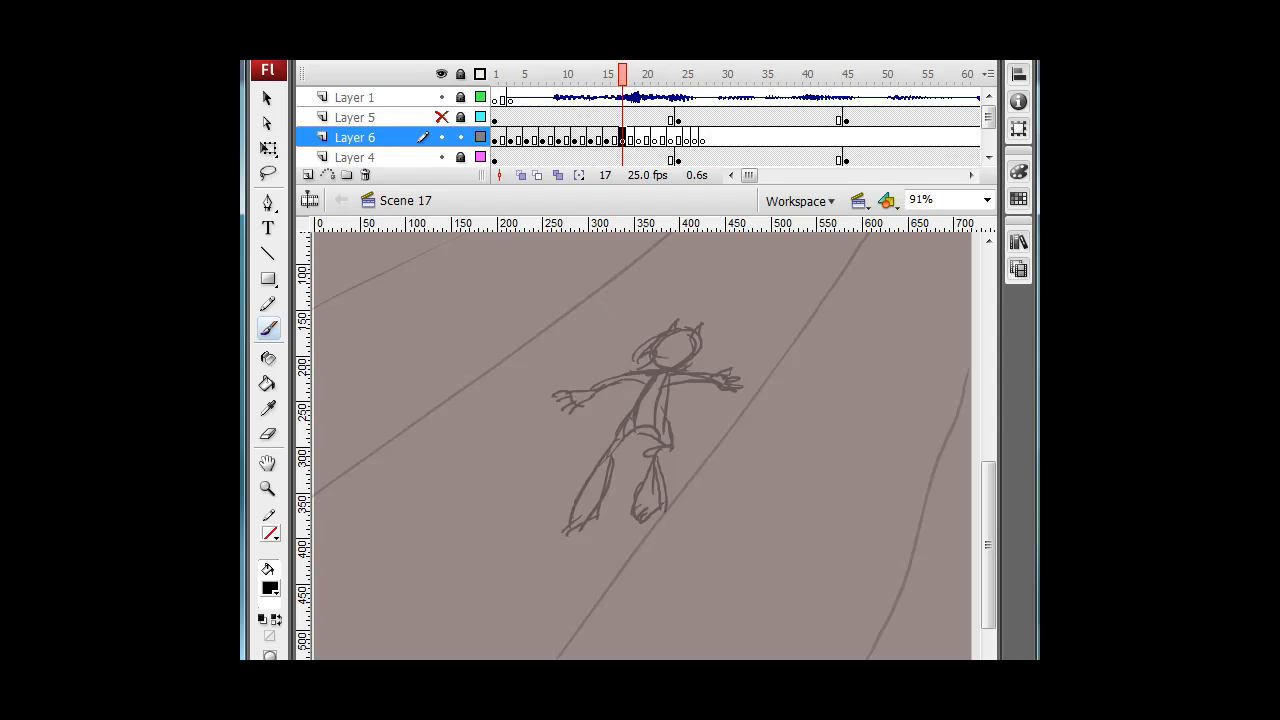
{"action": "mouse_move", "coordinate": [622, 78]}
{"action": "left_mouse_down"}
{"action": "mouse_move", "coordinate": [510, 76]}
{"action": "mouse_move", "coordinate": [632, 72]}
{"action": "left_mouse_up"}
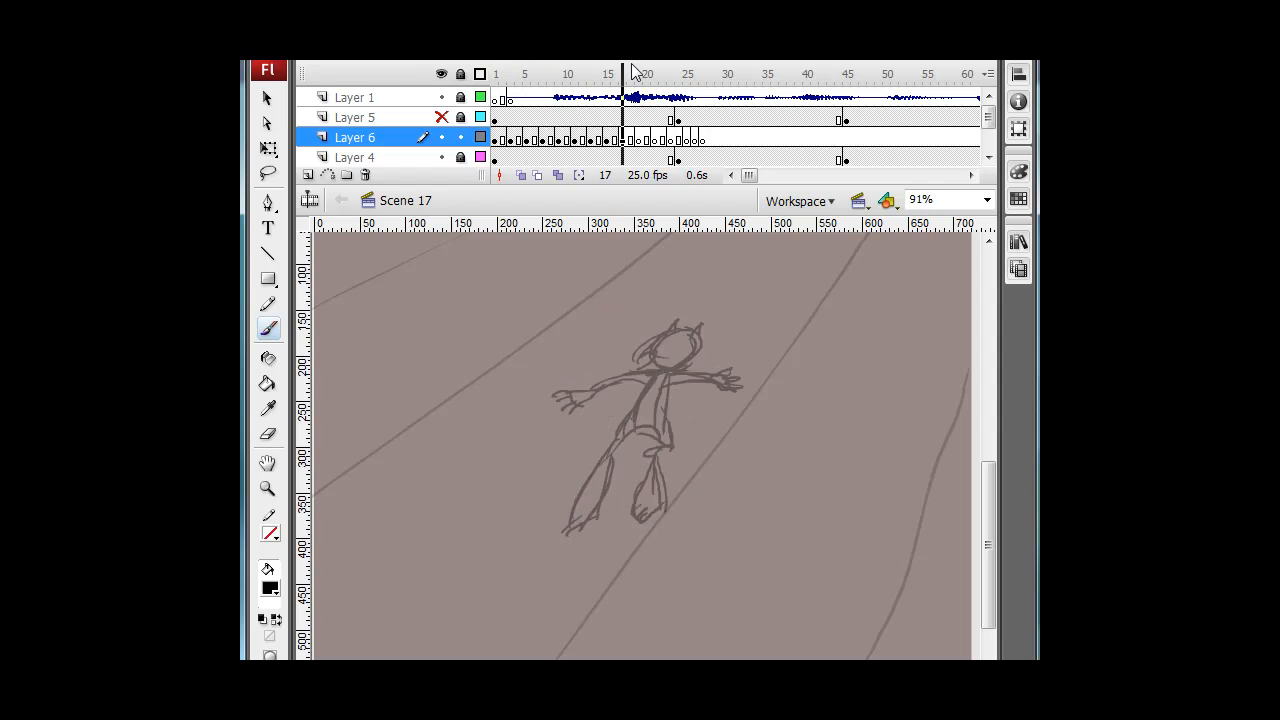
{"action": "left_click", "coordinate": [521, 175]}
{"action": "key", "text": "comma"}
{"action": "key", "text": "comma"}
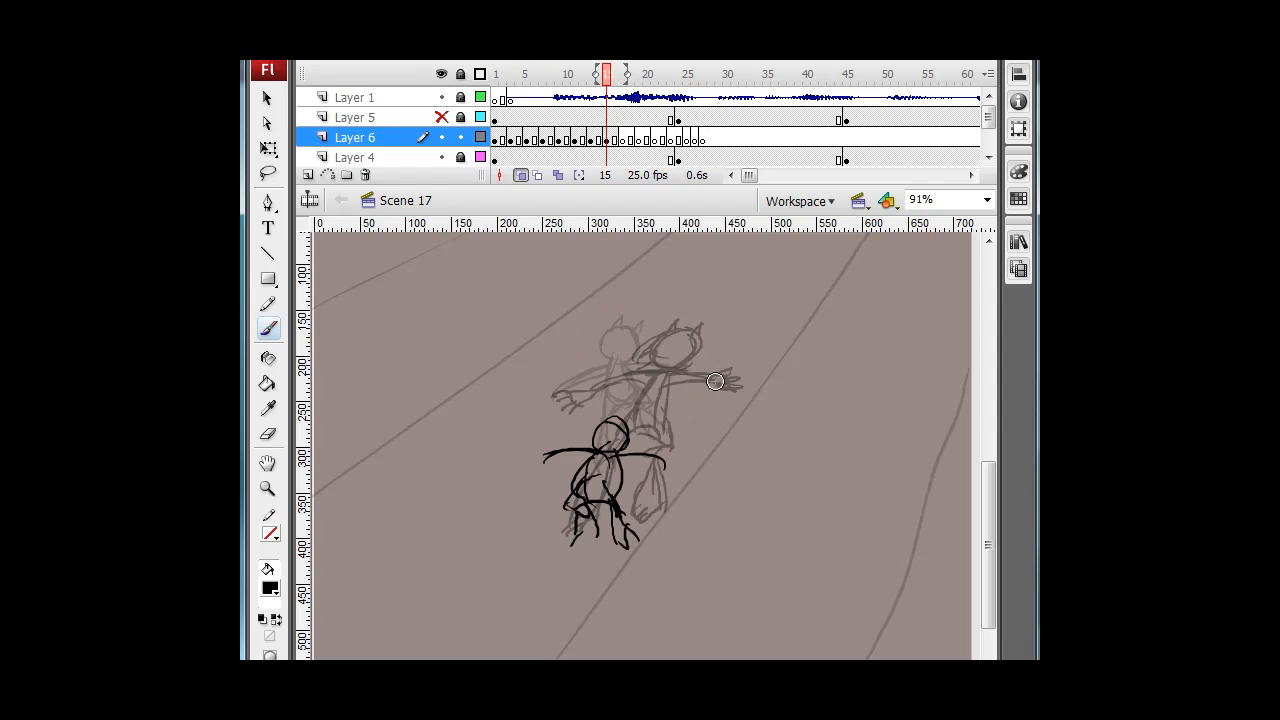
{"action": "key", "text": "comma"}
{"action": "key", "text": "period"}
{"action": "key", "text": "period"}
{"action": "key", "text": "period"}
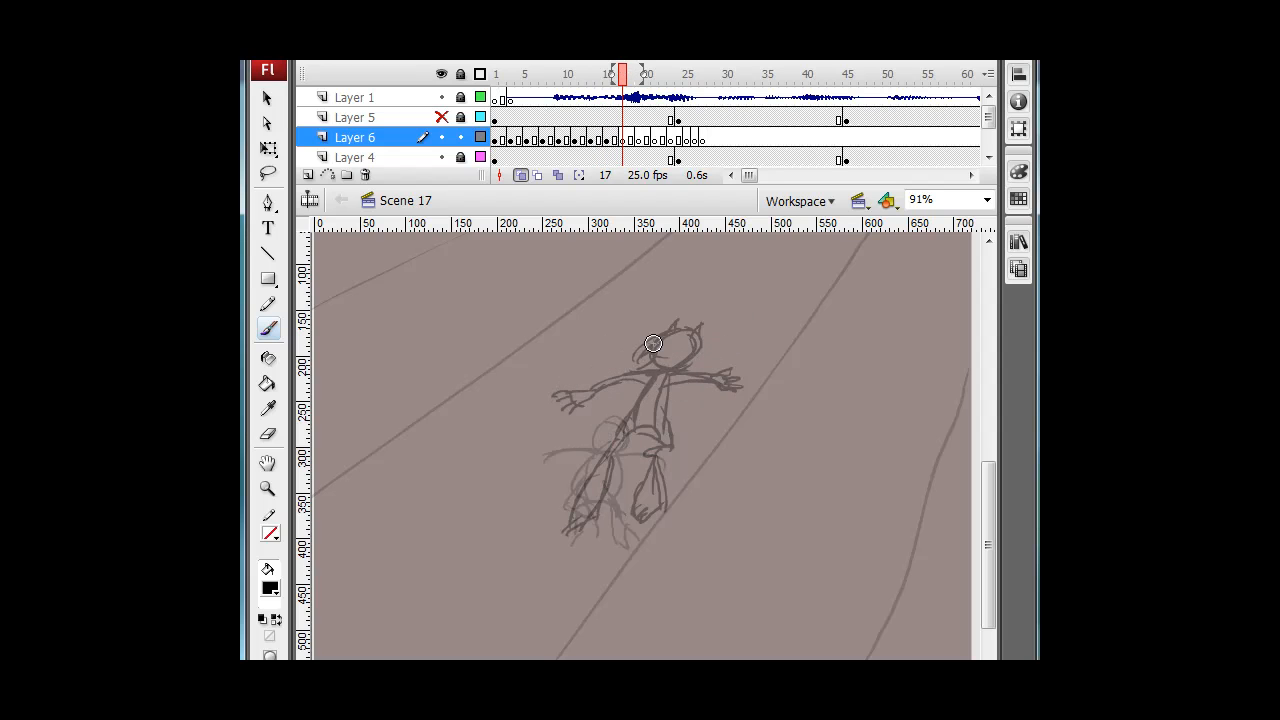
Erase rough strokes near the character's shoulder on frame 17 and extend the onion skin range forward.
{"action": "mouse_move", "coordinate": [720, 371]}
{"action": "left_mouse_down"}
{"action": "mouse_move", "coordinate": [705, 380]}
{"action": "mouse_move", "coordinate": [715, 395]}
{"action": "mouse_move", "coordinate": [646, 456]}
{"action": "left_mouse_up"}
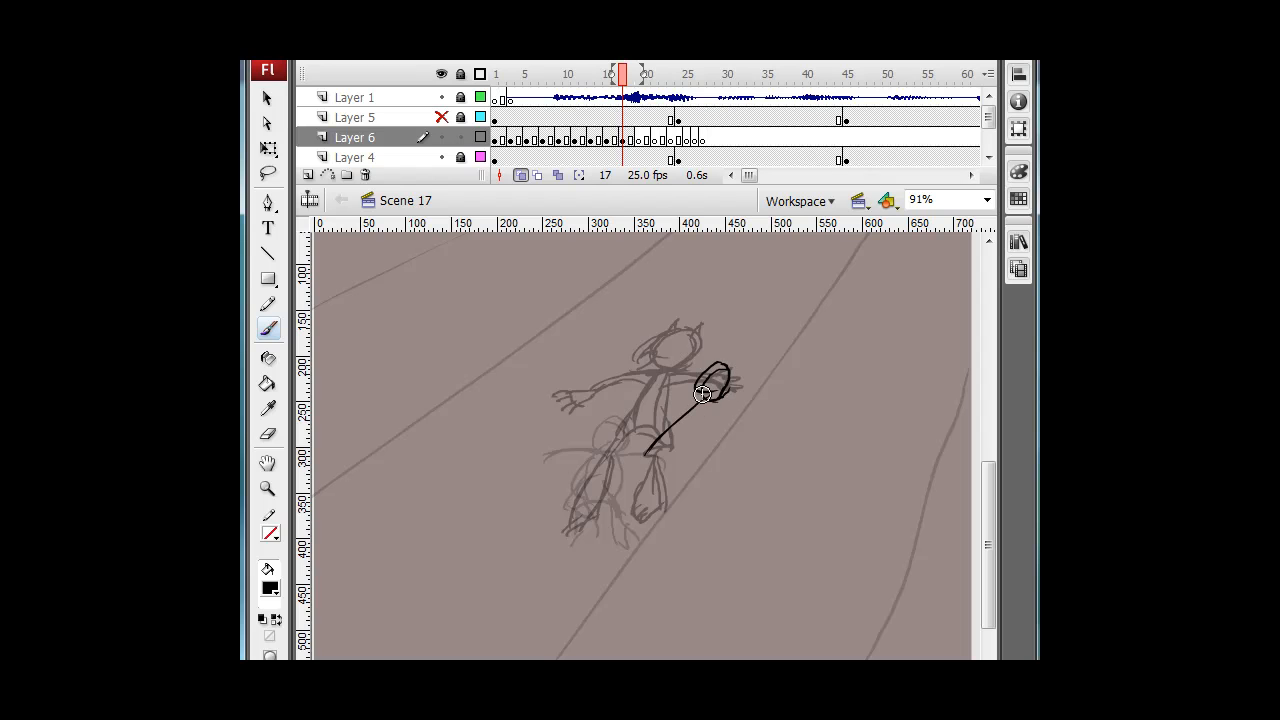
{"action": "mouse_move", "coordinate": [703, 397]}
{"action": "left_mouse_down"}
{"action": "mouse_move", "coordinate": [618, 469]}
{"action": "mouse_move", "coordinate": [649, 467]}
{"action": "left_mouse_up"}
{"action": "key", "text": "e"}
{"action": "mouse_move", "coordinate": [710, 377]}
{"action": "left_mouse_down"}
{"action": "mouse_move", "coordinate": [615, 484]}
{"action": "mouse_move", "coordinate": [652, 450]}
{"action": "left_mouse_up"}
{"action": "left_click_drag", "start_coordinate": [647, 74], "coordinate": [683, 74]}
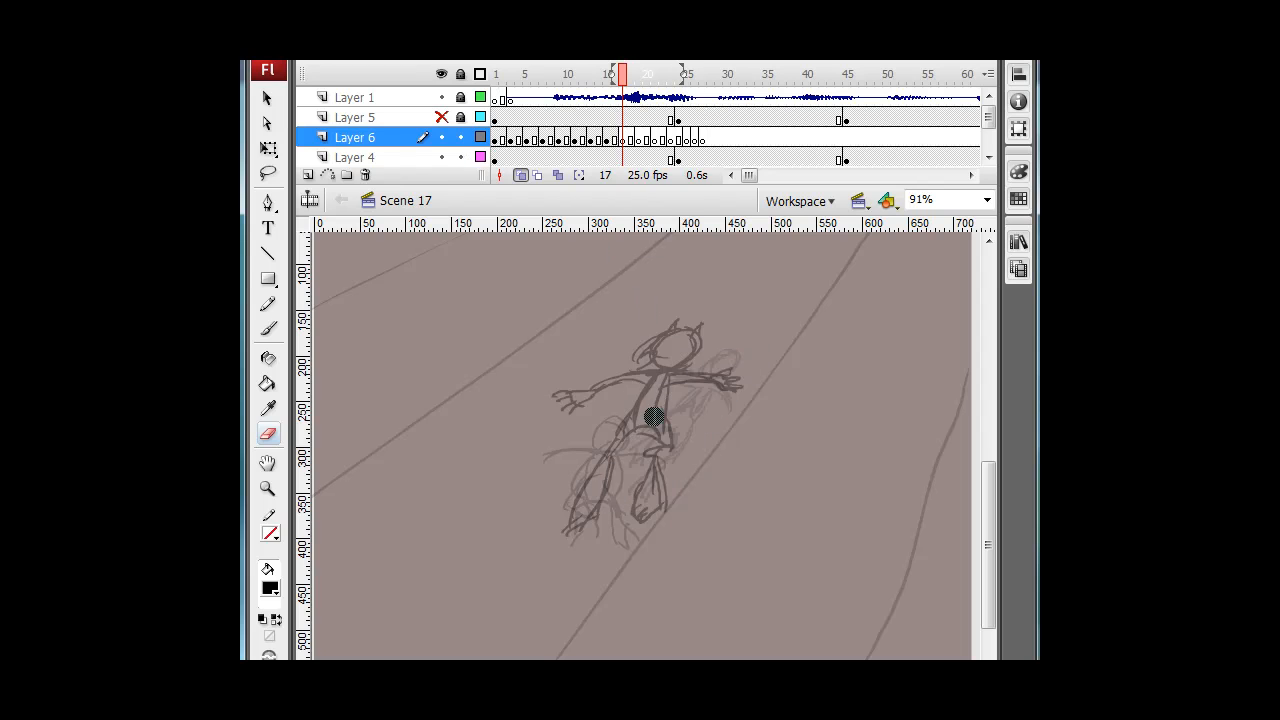
Brush a new leaning body with an oval head over the sketch on frame 17.
{"action": "key", "text": "comma"}
{"action": "key", "text": "b"}
{"action": "key", "text": "period"}
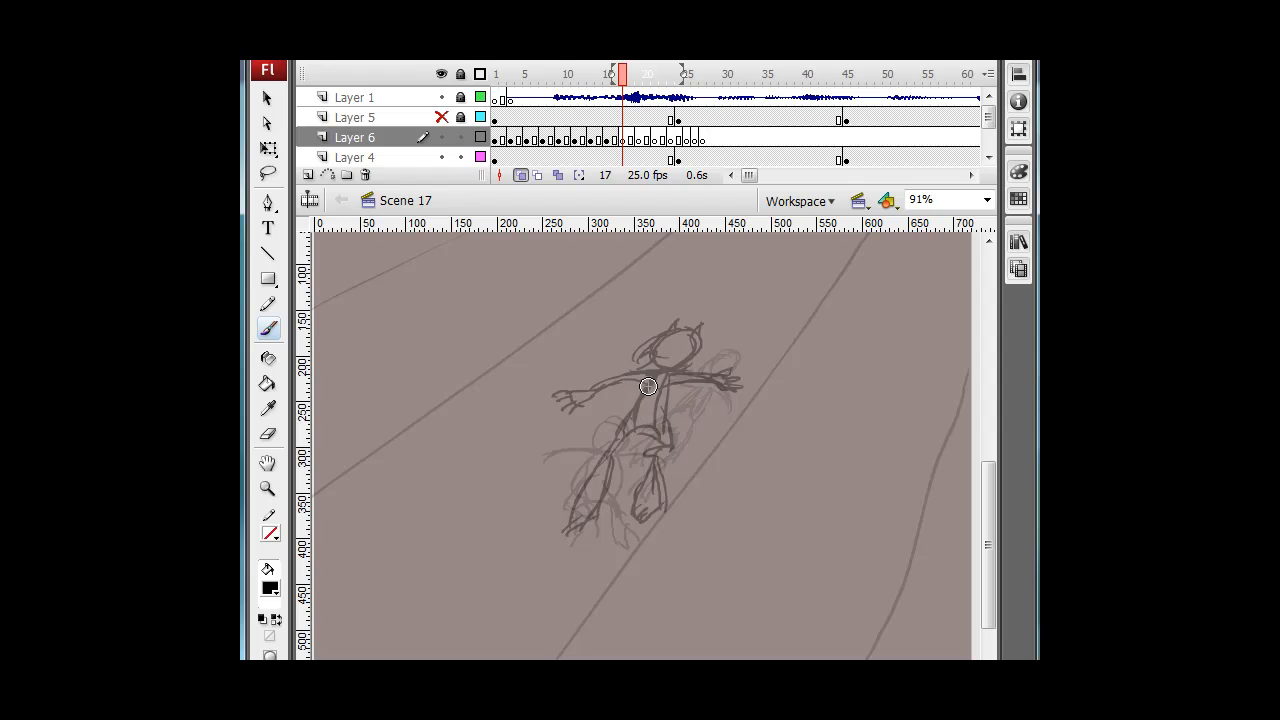
{"action": "mouse_move", "coordinate": [641, 409]}
{"action": "left_mouse_down"}
{"action": "mouse_move", "coordinate": [663, 382]}
{"action": "mouse_move", "coordinate": [583, 493]}
{"action": "mouse_move", "coordinate": [643, 409]}
{"action": "mouse_move", "coordinate": [628, 463]}
{"action": "mouse_move", "coordinate": [599, 496]}
{"action": "mouse_move", "coordinate": [608, 483]}
{"action": "mouse_move", "coordinate": [571, 535]}
{"action": "left_mouse_up"}
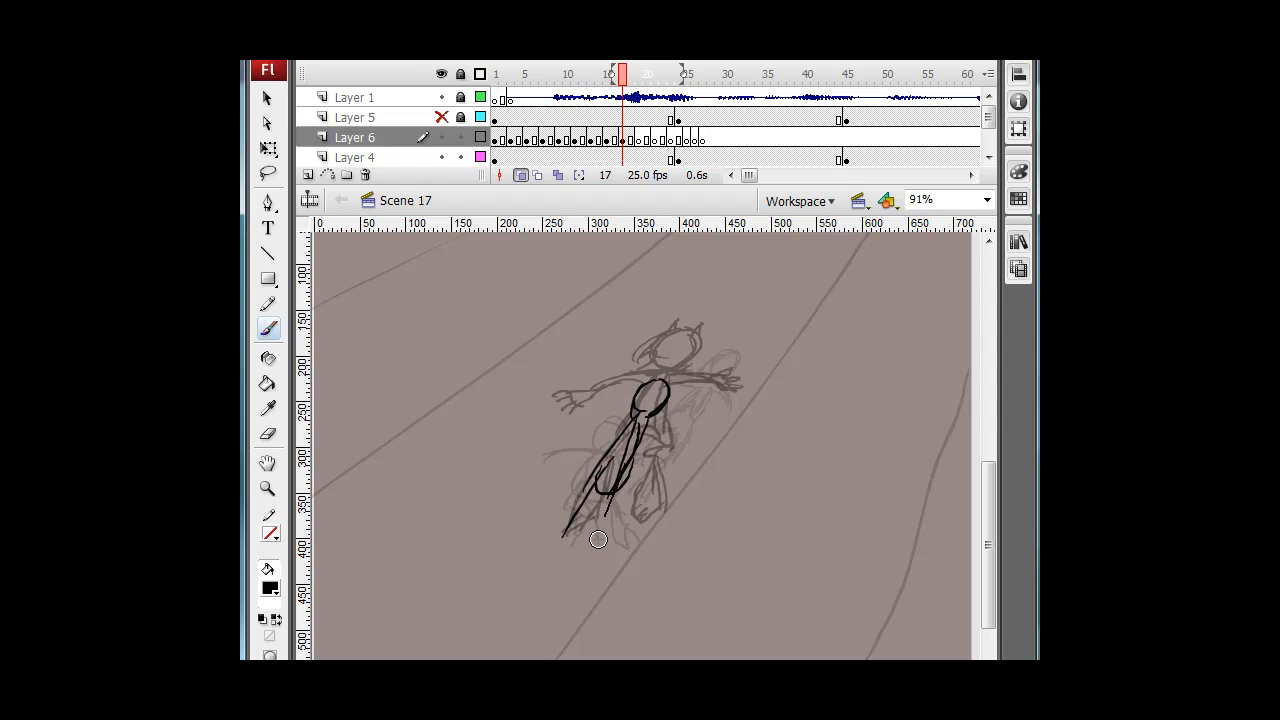
{"action": "mouse_move", "coordinate": [612, 495]}
{"action": "left_mouse_down"}
{"action": "mouse_move", "coordinate": [590, 555]}
{"action": "mouse_move", "coordinate": [545, 570]}
{"action": "mouse_move", "coordinate": [605, 501]}
{"action": "mouse_move", "coordinate": [600, 488]}
{"action": "mouse_move", "coordinate": [534, 580]}
{"action": "mouse_move", "coordinate": [572, 592]}
{"action": "left_mouse_up"}
{"action": "key", "text": "e"}
{"action": "key", "text": "b"}
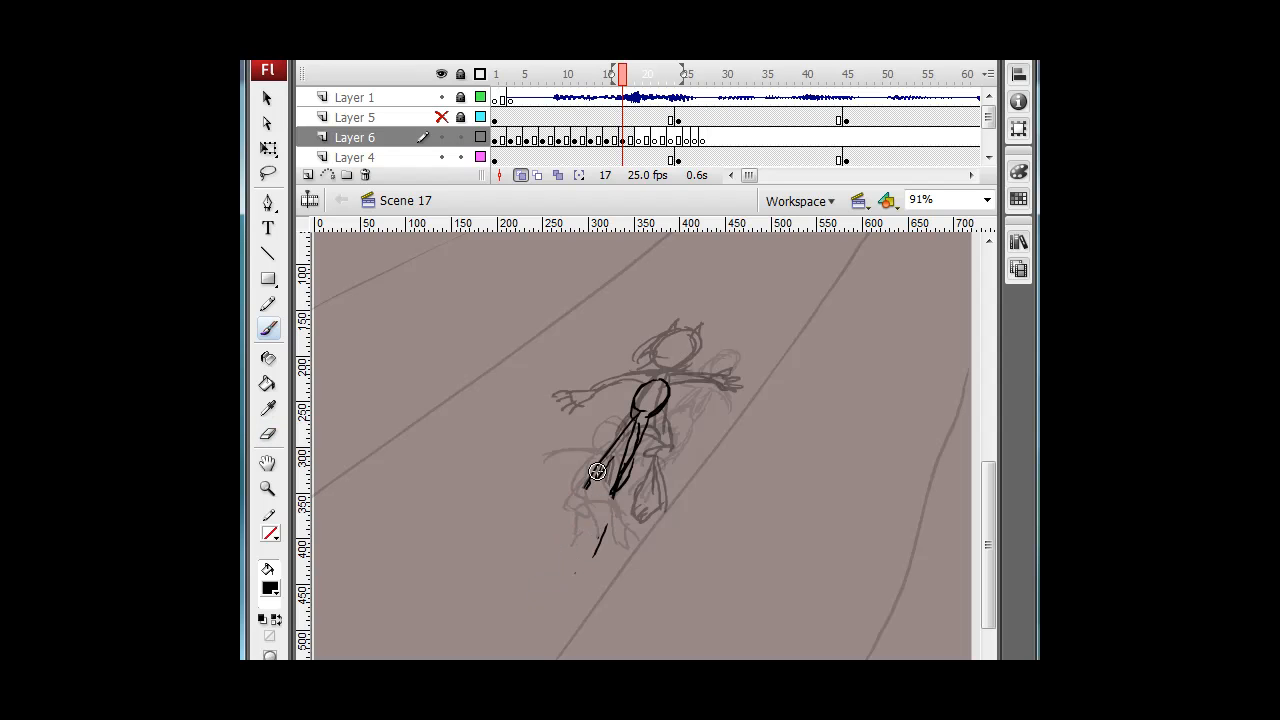
{"action": "mouse_move", "coordinate": [615, 456]}
{"action": "left_mouse_down"}
{"action": "mouse_move", "coordinate": [614, 492]}
{"action": "mouse_move", "coordinate": [600, 470]}
{"action": "mouse_move", "coordinate": [571, 519]}
{"action": "mouse_move", "coordinate": [600, 516]}
{"action": "mouse_move", "coordinate": [618, 466]}
{"action": "mouse_move", "coordinate": [579, 510]}
{"action": "mouse_move", "coordinate": [588, 483]}
{"action": "mouse_move", "coordinate": [541, 577]}
{"action": "left_mouse_up"}
Brush in the long stretched legs and trailing arm of the leaning figure on frame 17.
{"action": "key", "text": "."}
{"action": "left_click_drag", "start_coordinate": [598, 516], "coordinate": [569, 572]}
{"action": "left_click_drag", "start_coordinate": [594, 511], "coordinate": [560, 581]}
{"action": "left_click_drag", "start_coordinate": [580, 508], "coordinate": [542, 576]}
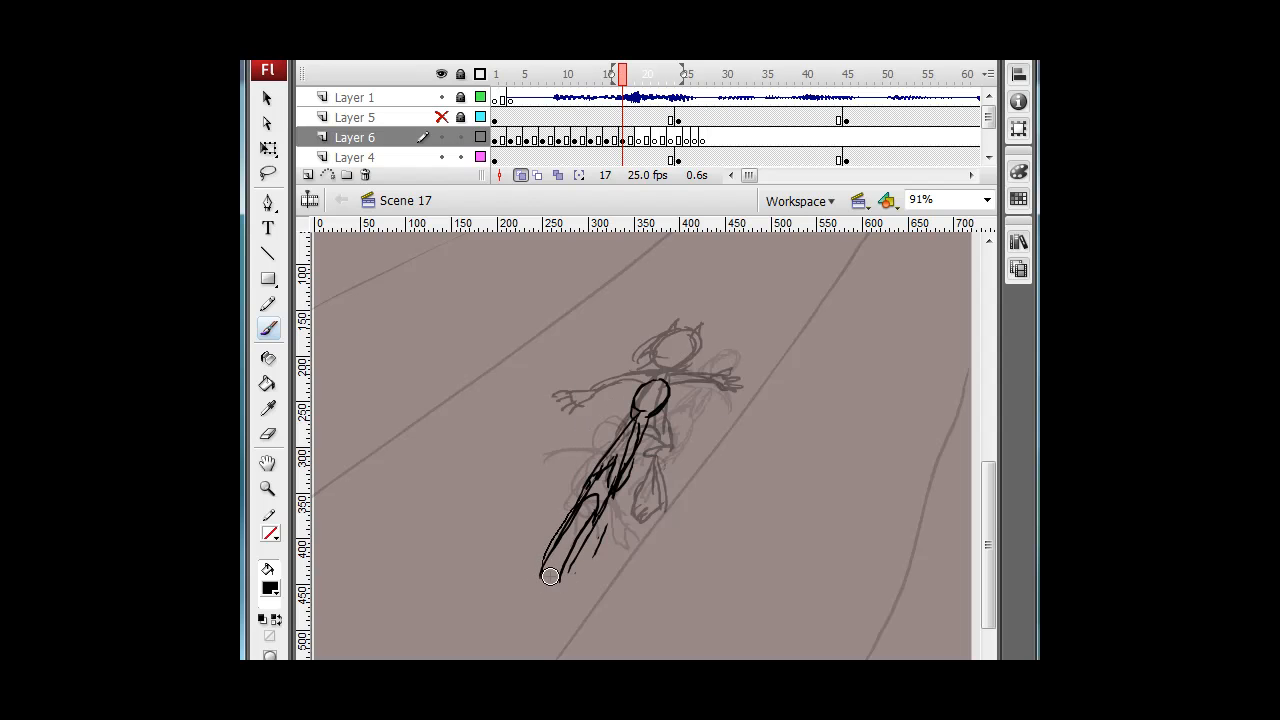
{"action": "key", "text": "e"}
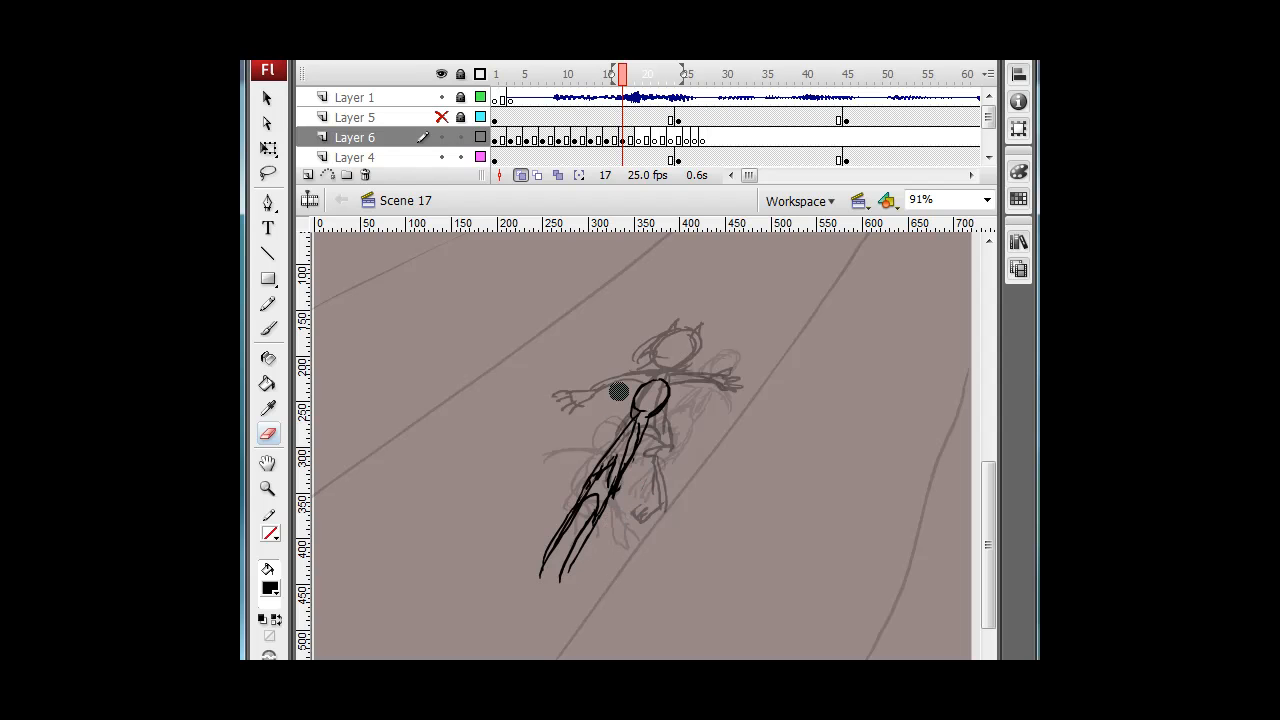
{"action": "key", "text": "."}
{"action": "key", "text": "b"}
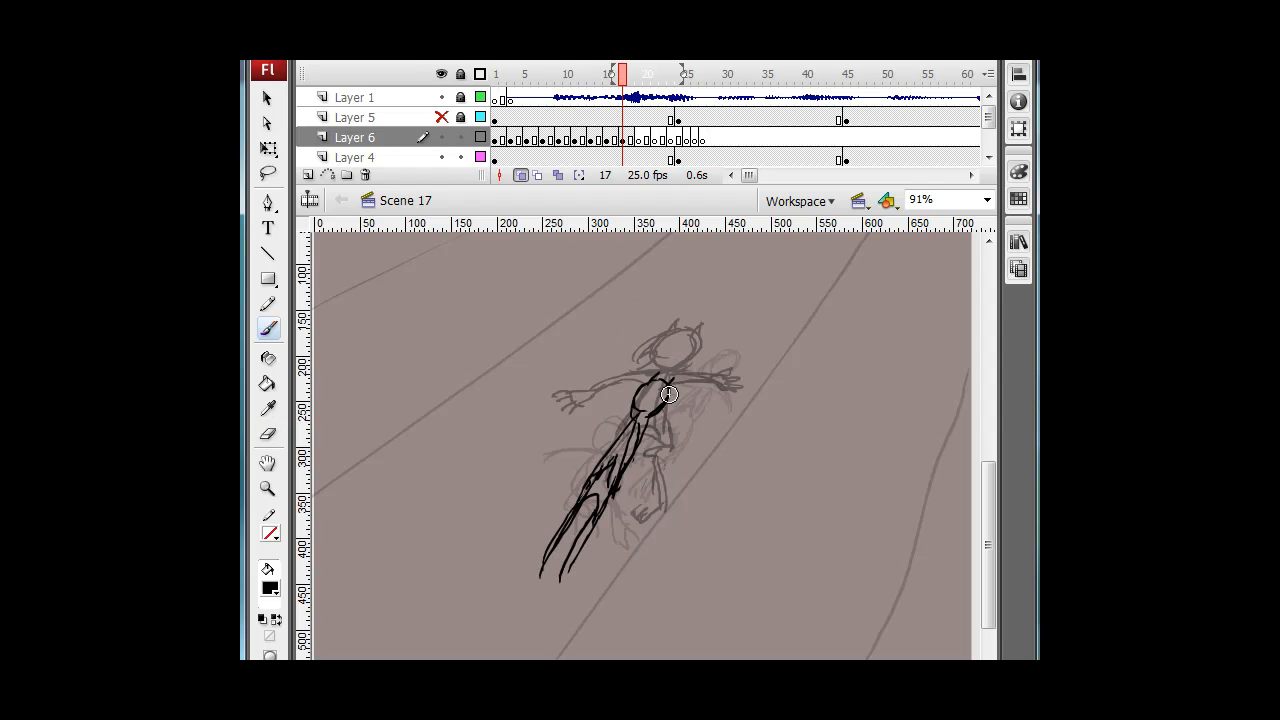
{"action": "key", "text": "."}
{"action": "left_click_drag", "start_coordinate": [633, 417], "coordinate": [573, 470]}
{"action": "mouse_move", "coordinate": [648, 420]}
{"action": "left_mouse_down"}
{"action": "mouse_move", "coordinate": [614, 504]}
{"action": "mouse_move", "coordinate": [641, 497]}
{"action": "left_mouse_up"}
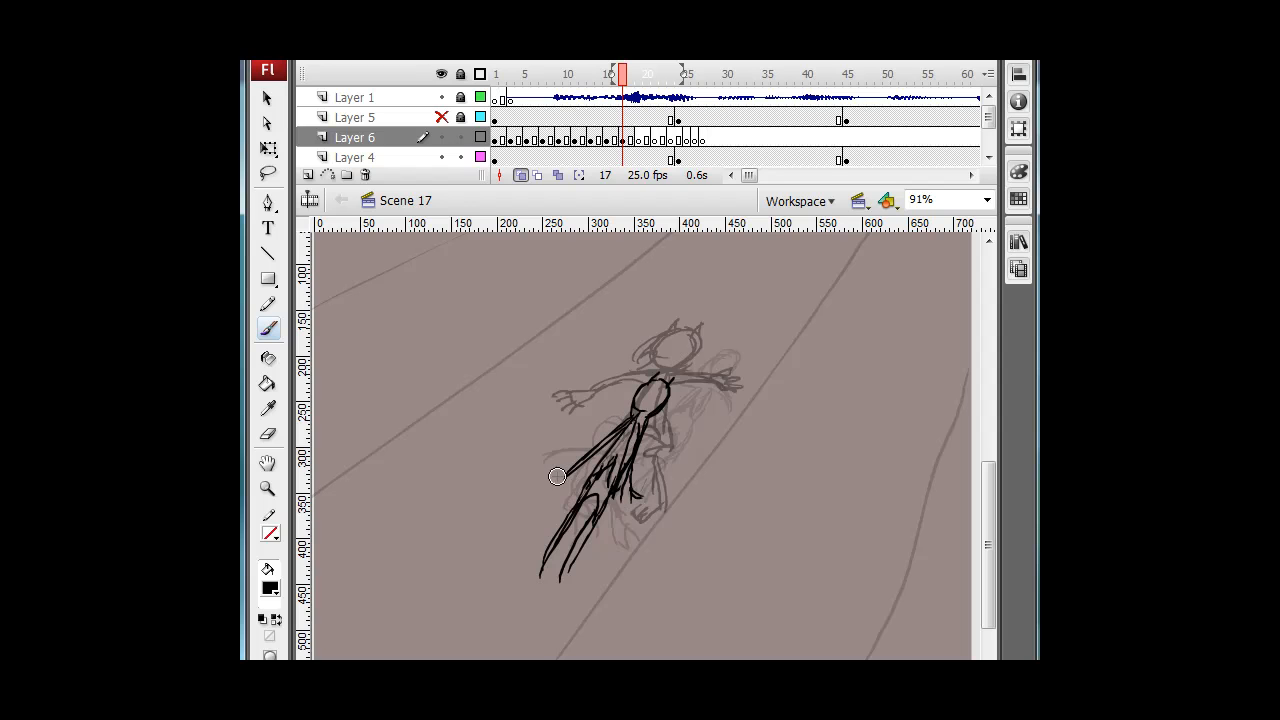
{"action": "left_click_drag", "start_coordinate": [556, 479], "coordinate": [567, 475]}
Move to frame 19 and clear the rough sketch from Layer 4 on that frame.
{"action": "key", "text": "comma"}
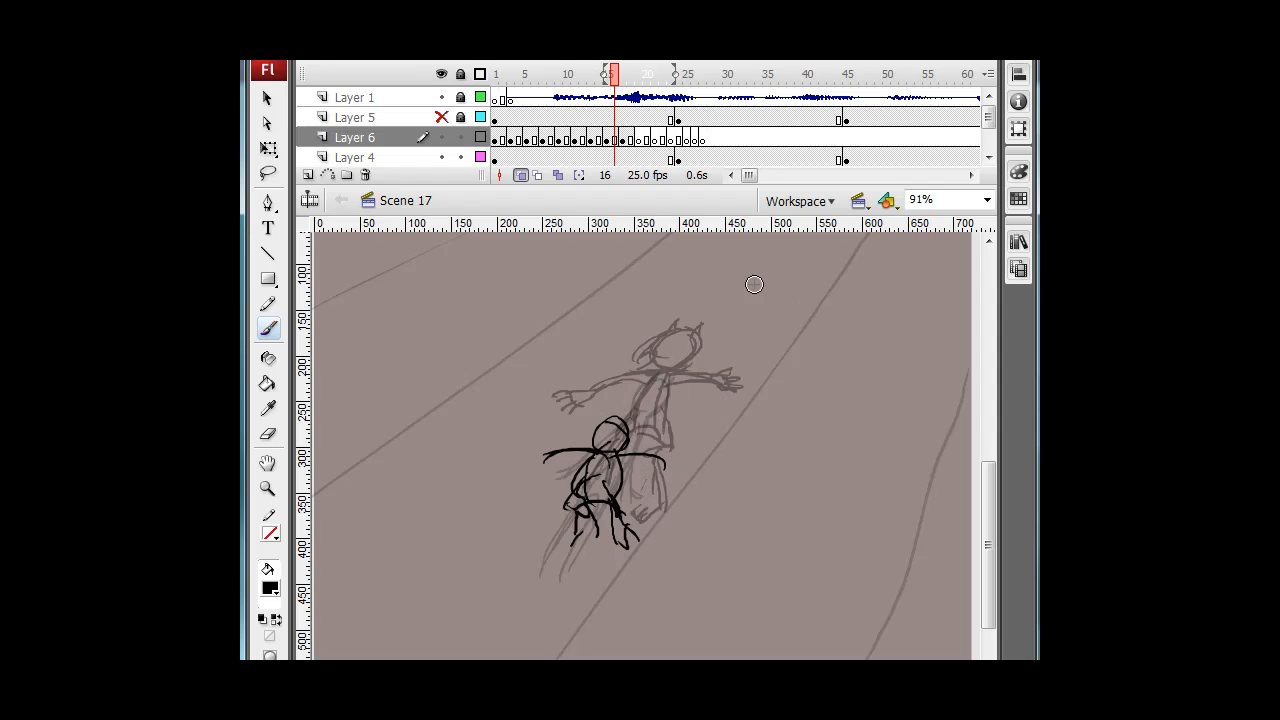
{"action": "key", "text": "period"}
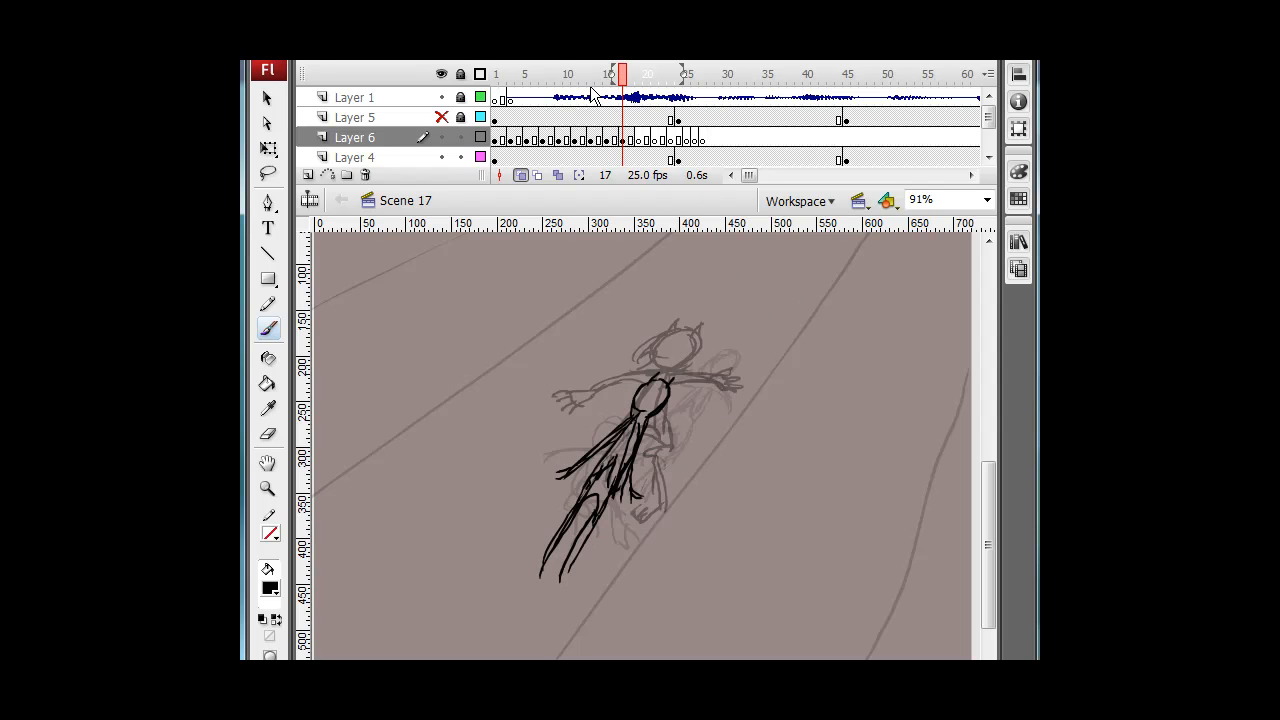
{"action": "key", "text": "period"}
{"action": "key", "text": "period"}
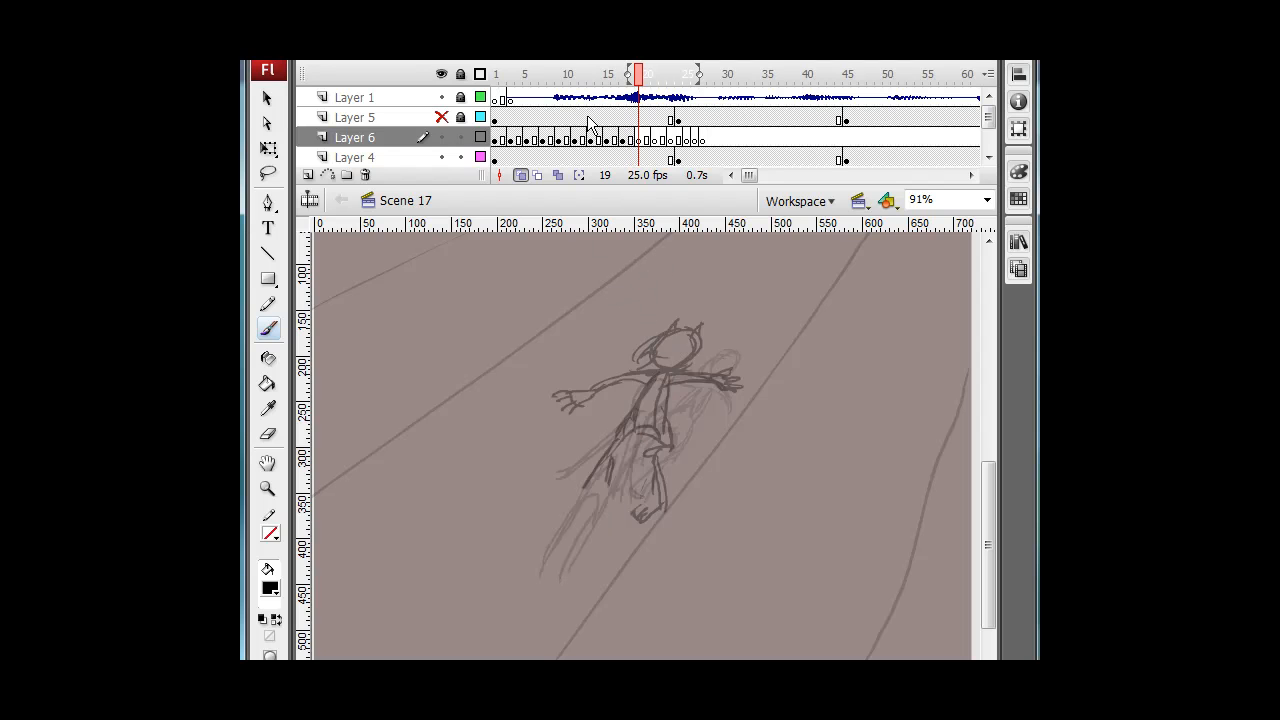
{"action": "left_click", "coordinate": [640, 158]}
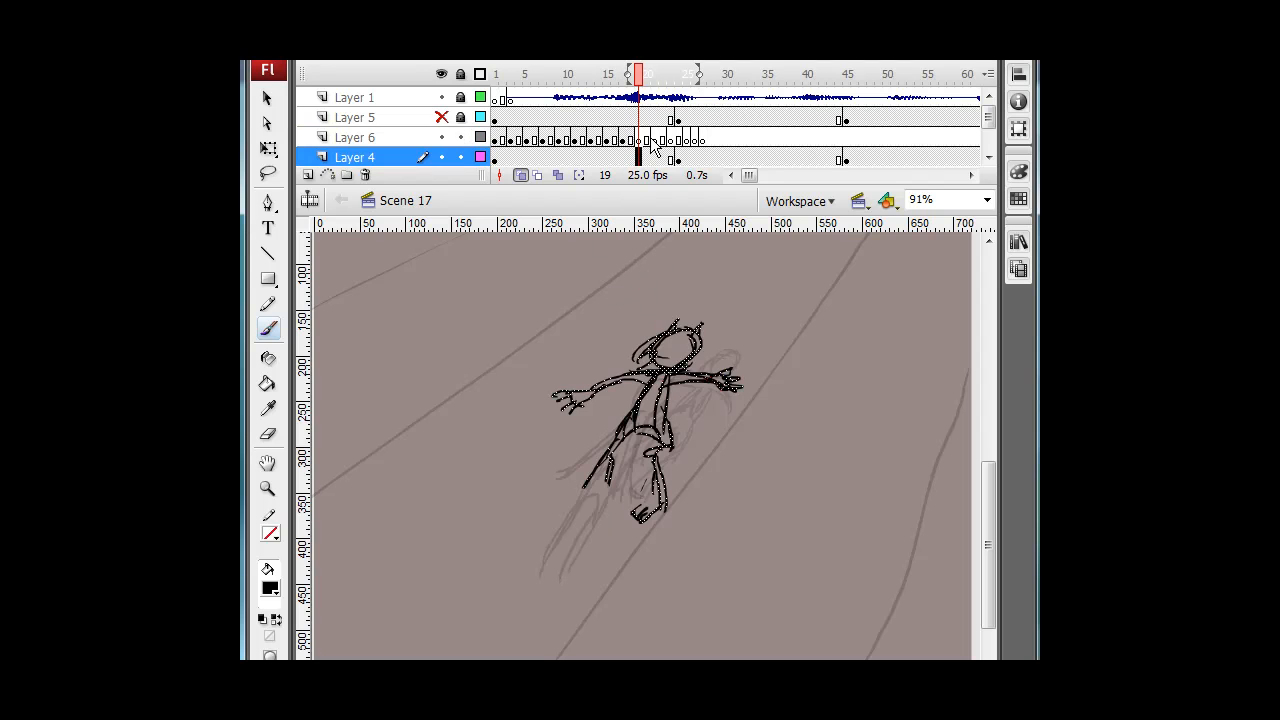
{"action": "key", "text": "Delete"}
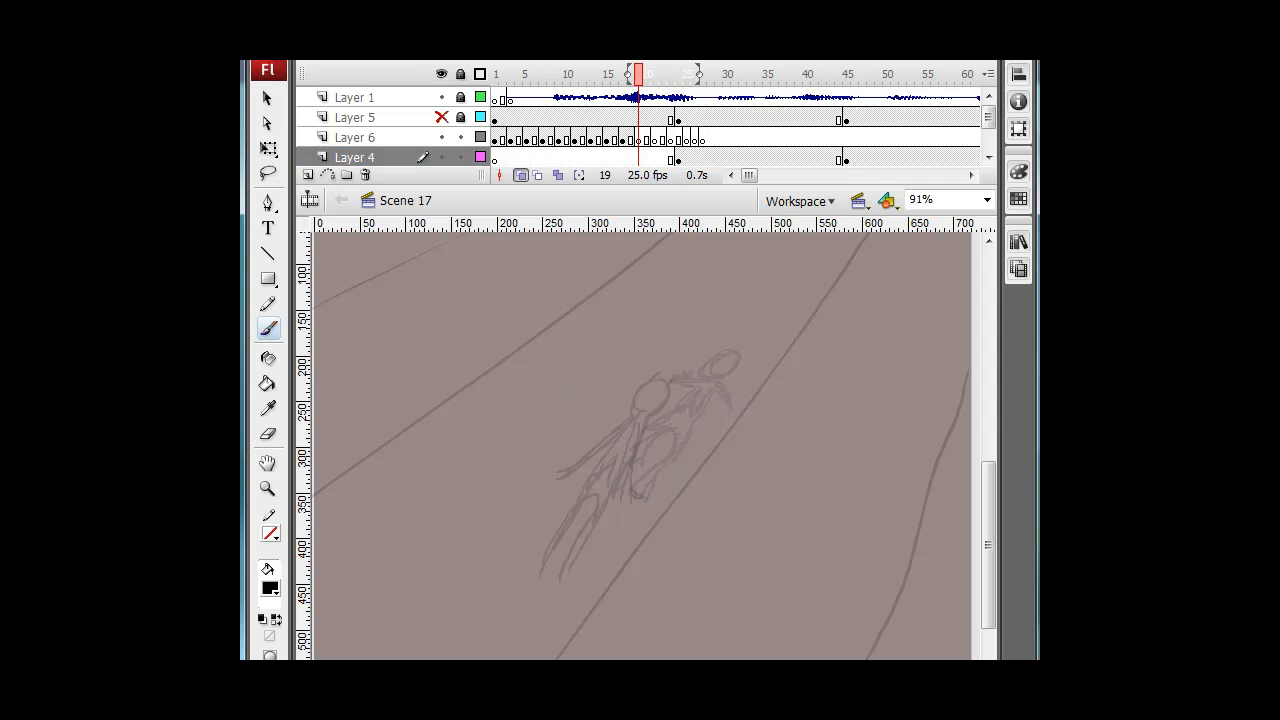
{"action": "mouse_move", "coordinate": [638, 85]}
{"action": "left_mouse_down"}
{"action": "mouse_move", "coordinate": [657, 82]}
{"action": "mouse_move", "coordinate": [490, 88]}
{"action": "mouse_move", "coordinate": [648, 92]}
{"action": "left_mouse_up"}
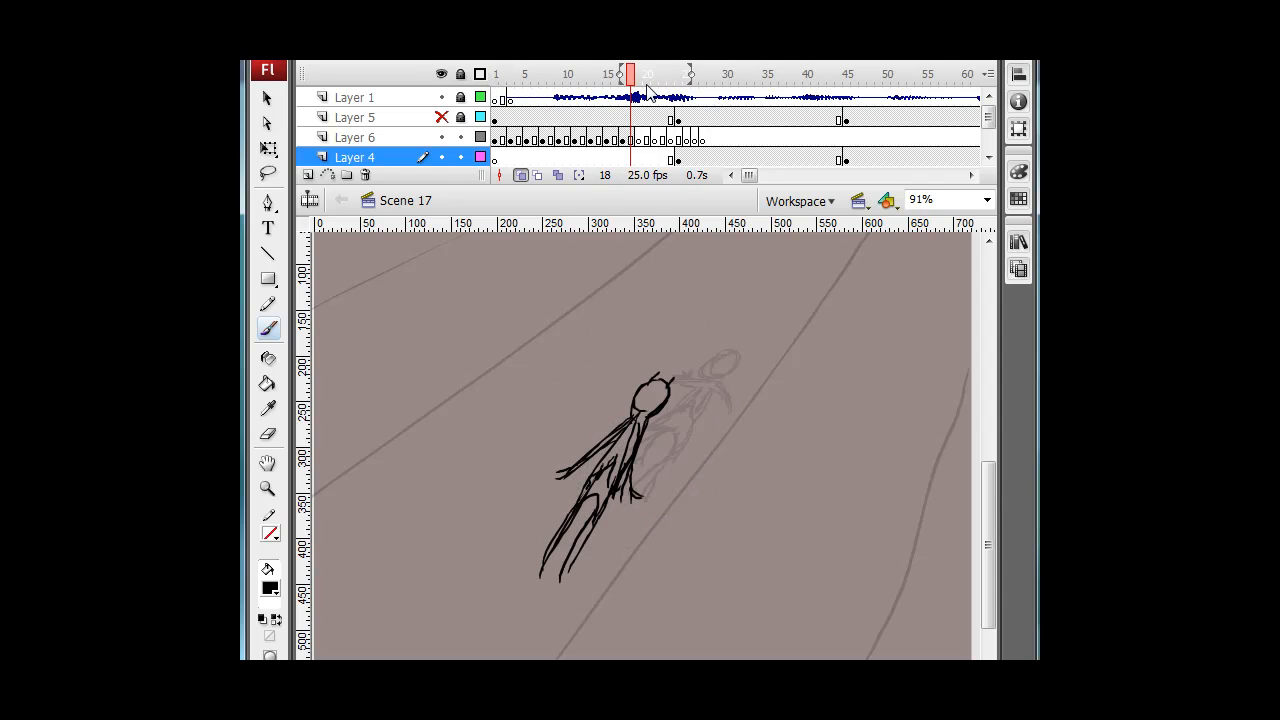
Draw a crouched figure with a round head and bent legs on frame 19 of Layer 6.
{"action": "left_click", "coordinate": [638, 139]}
{"action": "key", "text": "comma"}
{"action": "key", "text": "comma"}
{"action": "key", "text": "comma"}
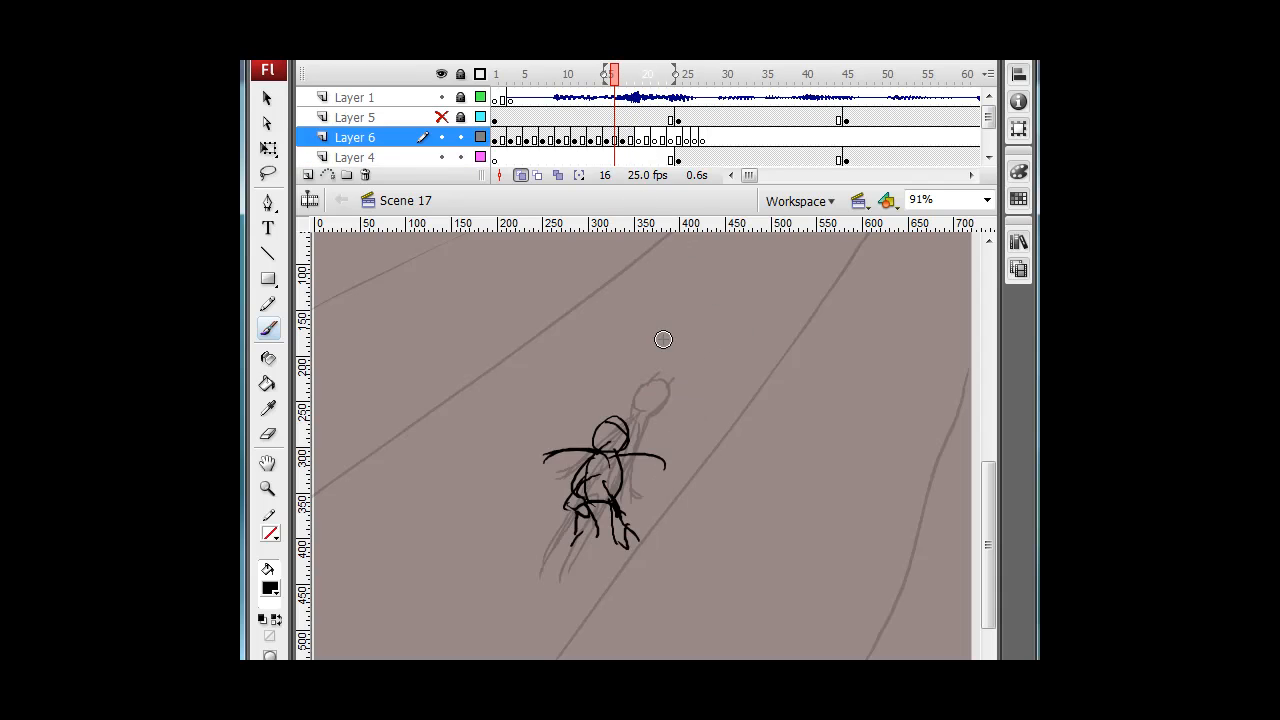
{"action": "key", "text": "period"}
{"action": "key", "text": "period"}
{"action": "key", "text": "period"}
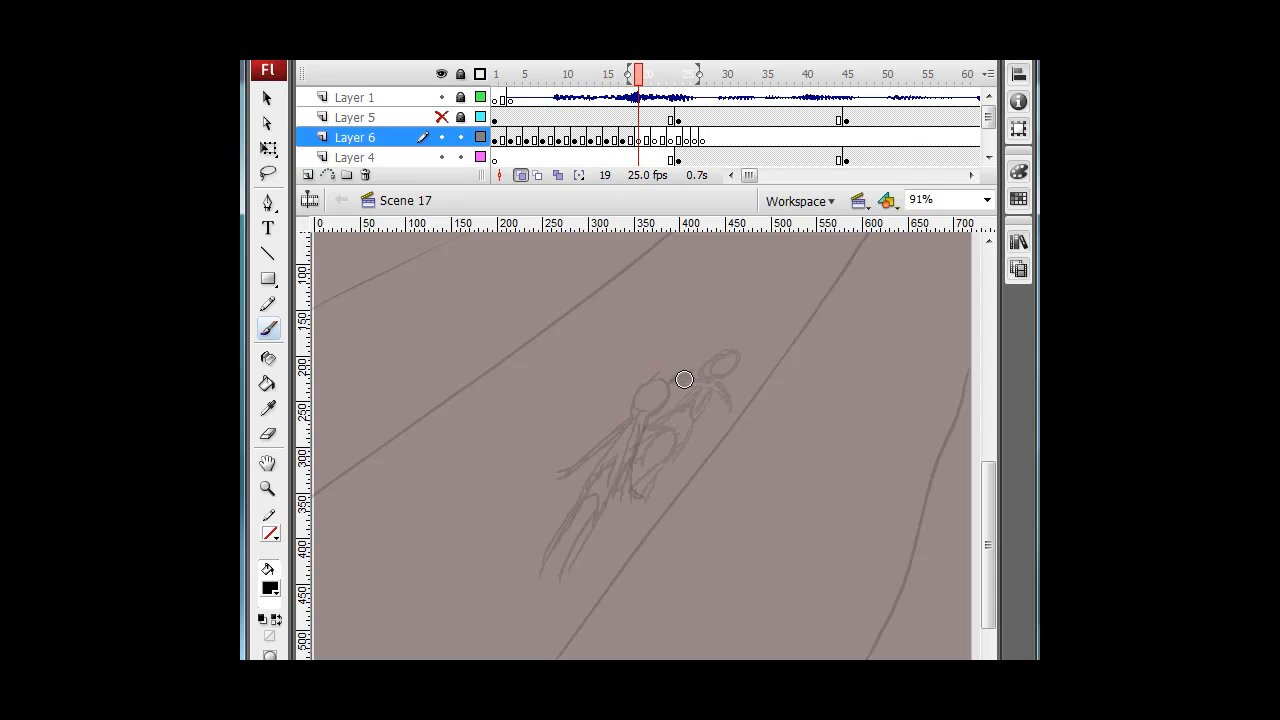
{"action": "left_click_drag", "start_coordinate": [677, 357], "coordinate": [694, 364]}
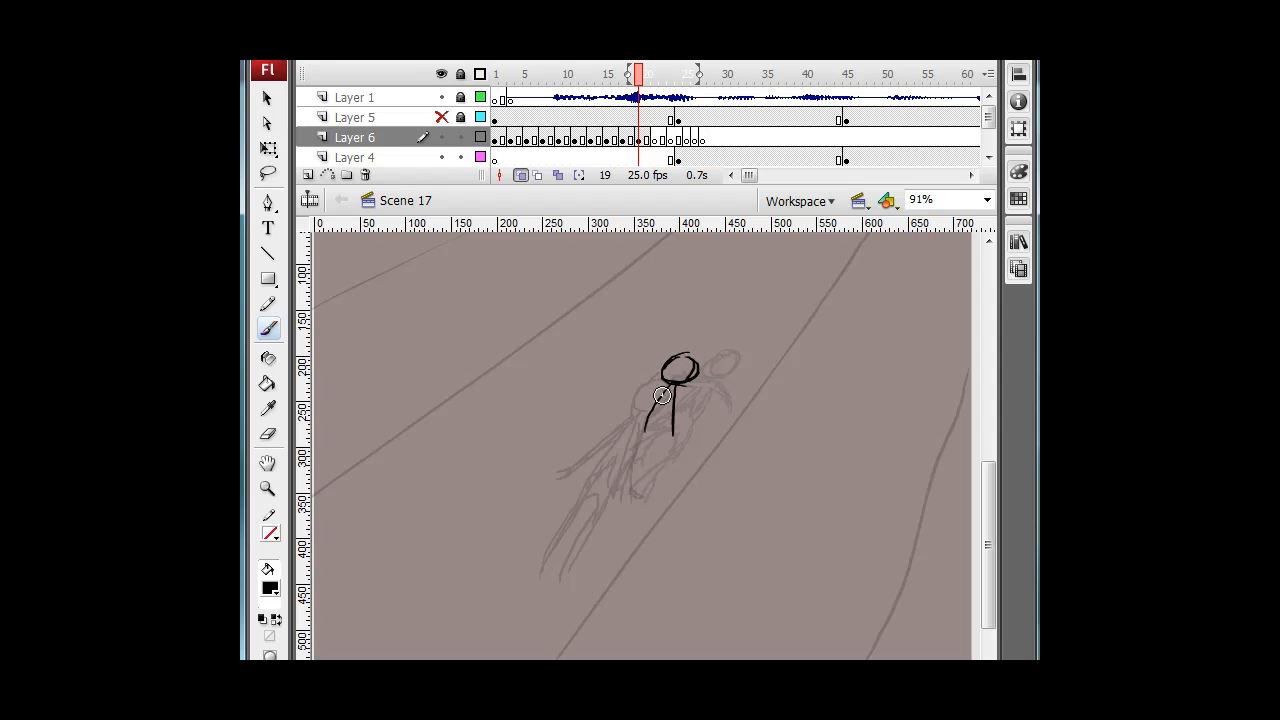
{"action": "left_click_drag", "start_coordinate": [689, 425], "coordinate": [699, 433]}
{"action": "left_click_drag", "start_coordinate": [689, 436], "coordinate": [706, 464]}
{"action": "mouse_move", "coordinate": [644, 437]}
{"action": "left_mouse_down"}
{"action": "mouse_move", "coordinate": [685, 430]}
{"action": "mouse_move", "coordinate": [652, 398]}
{"action": "mouse_move", "coordinate": [651, 453]}
{"action": "mouse_move", "coordinate": [662, 432]}
{"action": "mouse_move", "coordinate": [638, 434]}
{"action": "mouse_move", "coordinate": [650, 438]}
{"action": "mouse_move", "coordinate": [637, 451]}
{"action": "mouse_move", "coordinate": [639, 483]}
{"action": "mouse_move", "coordinate": [645, 443]}
{"action": "mouse_move", "coordinate": [645, 478]}
{"action": "left_mouse_up"}
Add back-sweeping arms and head details to the frame 19 figure, comparing with neighbouring frames.
{"action": "key", "text": "e"}
{"action": "key", "text": "b"}
{"action": "key", "text": "e"}
{"action": "key", "text": "b"}
{"action": "key", "text": "comma"}
{"action": "key", "text": "period"}
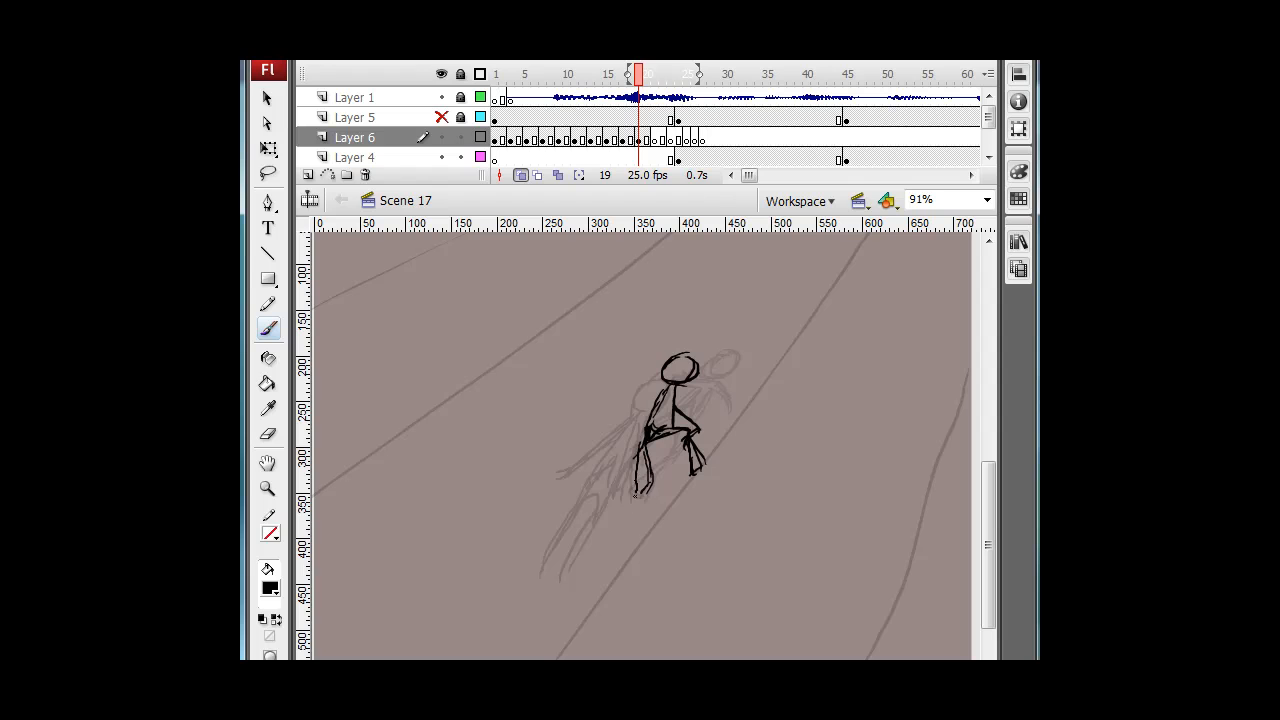
{"action": "key", "text": "comma"}
{"action": "key", "text": "period"}
{"action": "key", "text": "comma"}
{"action": "key", "text": "period"}
{"action": "left_click_drag", "start_coordinate": [664, 388], "coordinate": [628, 440]}
{"action": "mouse_move", "coordinate": [680, 384]}
{"action": "left_mouse_down"}
{"action": "mouse_move", "coordinate": [713, 404]}
{"action": "mouse_move", "coordinate": [617, 443]}
{"action": "left_mouse_up"}
{"action": "key", "text": "comma"}
{"action": "key", "text": "period"}
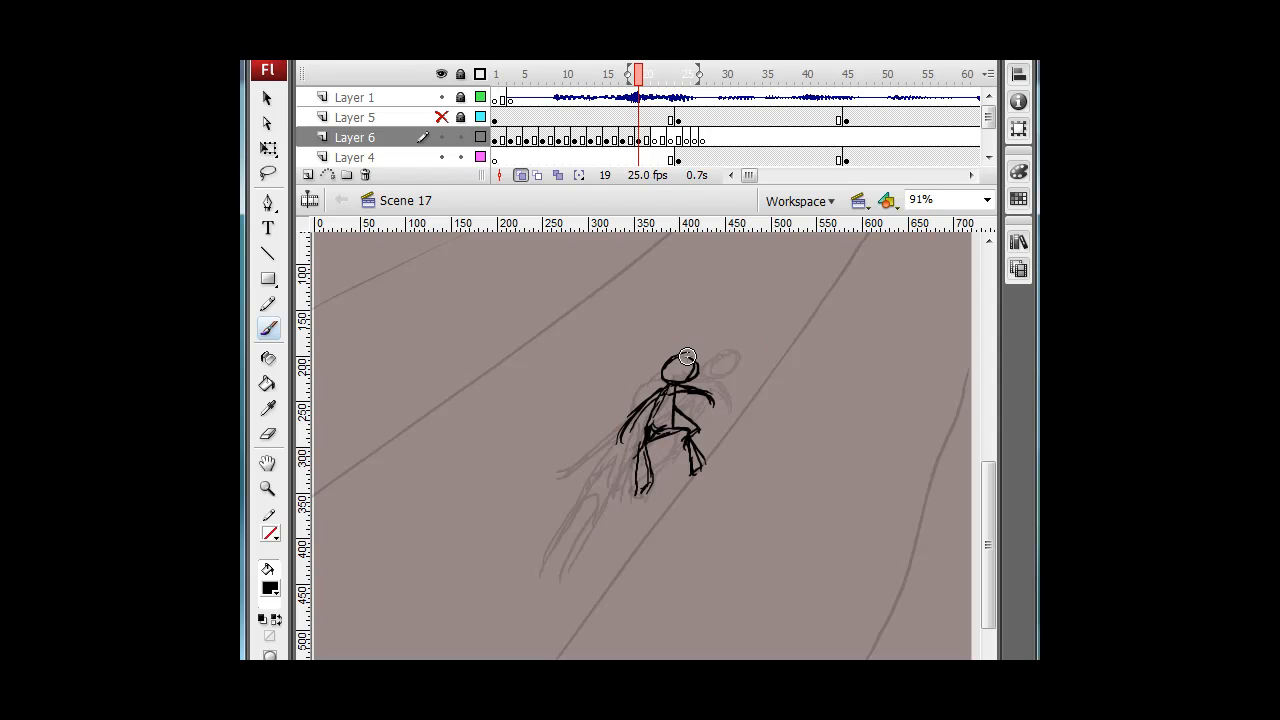
{"action": "left_click_drag", "start_coordinate": [696, 368], "coordinate": [702, 350]}
{"action": "key", "text": "comma"}
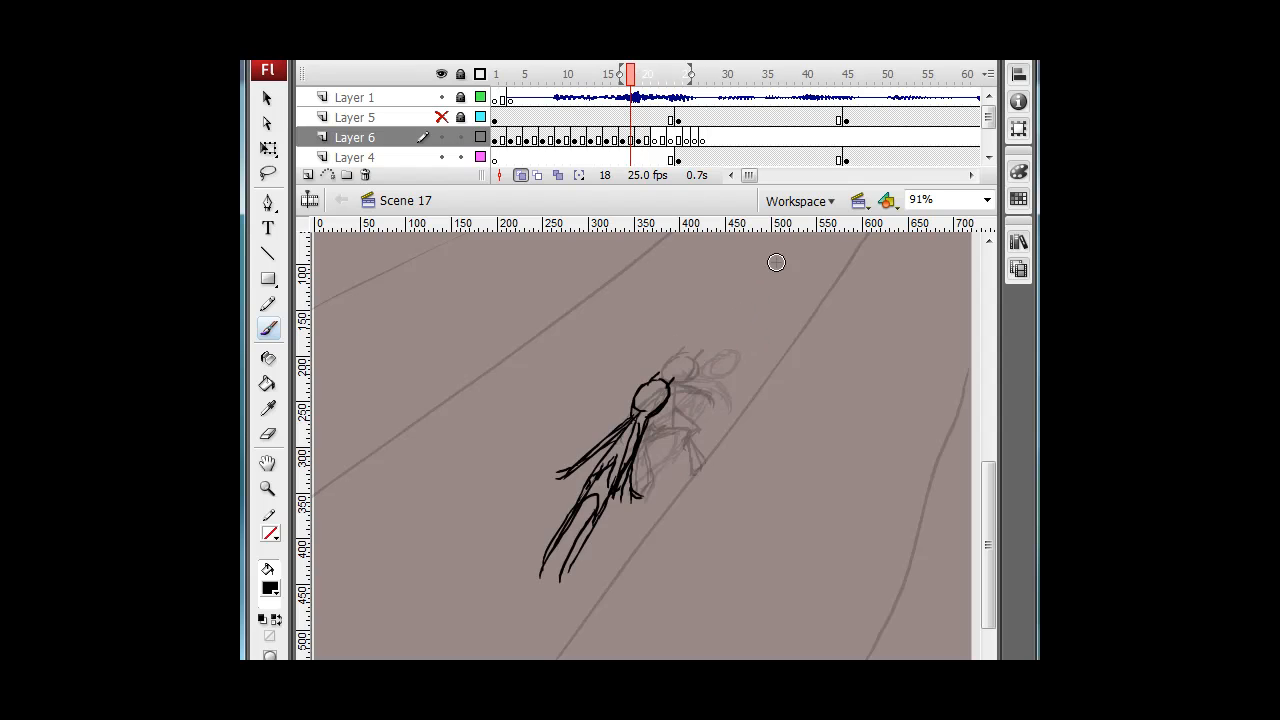
{"action": "key", "text": "period"}
Scrub through frames 9 to 21 of Layer 6, toggling onion skinning, to review the new poses.
{"action": "left_click", "coordinate": [520, 177]}
{"action": "mouse_move", "coordinate": [642, 75]}
{"action": "left_mouse_down"}
{"action": "mouse_move", "coordinate": [543, 75]}
{"action": "mouse_move", "coordinate": [655, 80]}
{"action": "left_mouse_up"}
{"action": "left_click", "coordinate": [638, 140]}
{"action": "left_click", "coordinate": [521, 175]}
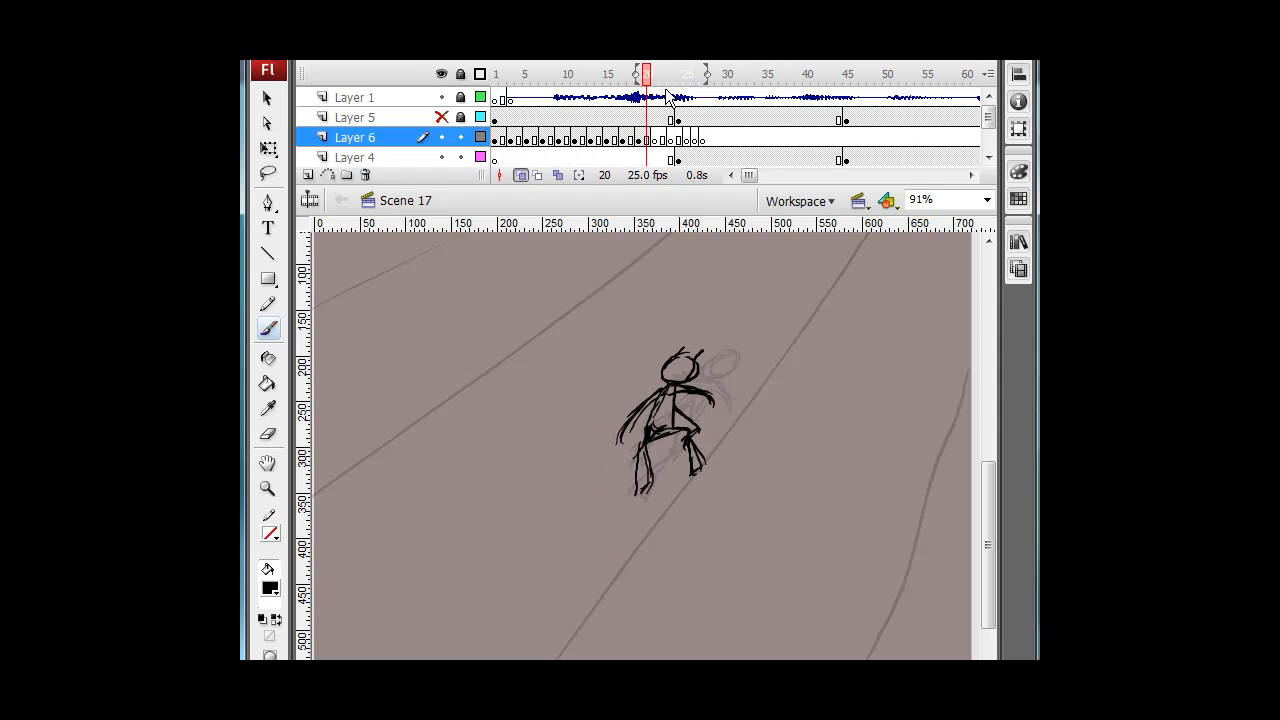
{"action": "left_click", "coordinate": [658, 140]}
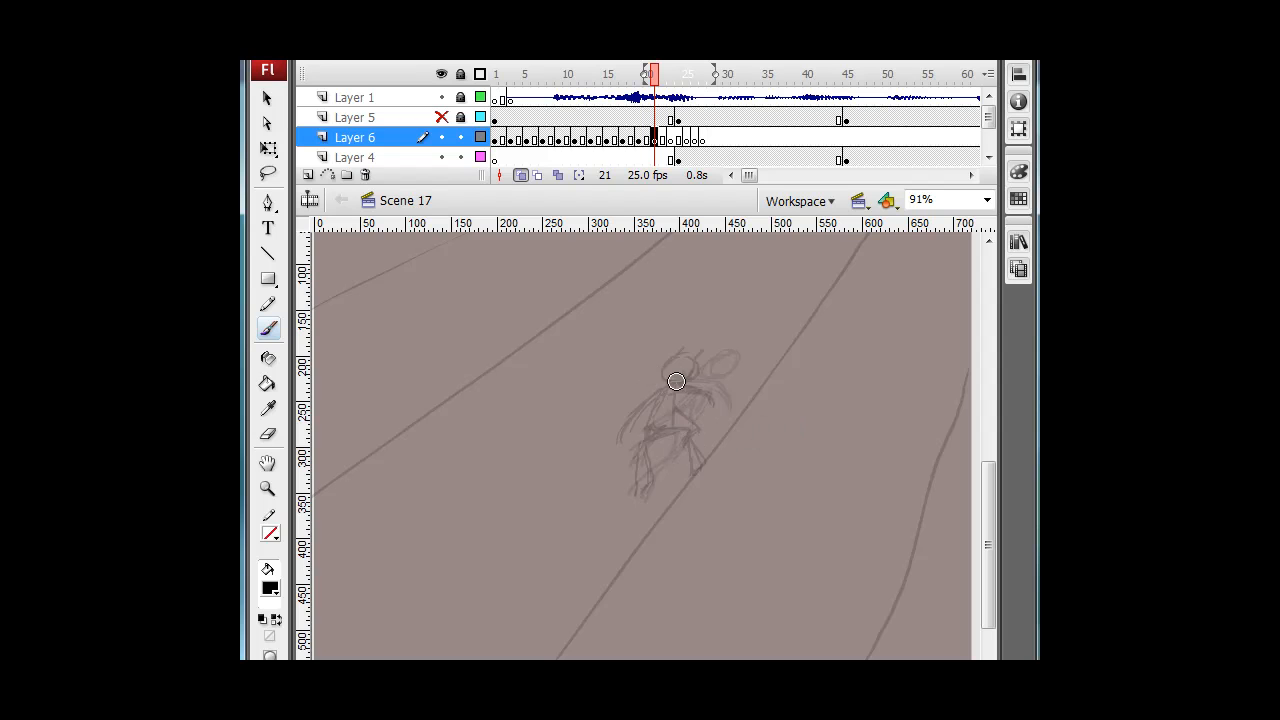
{"action": "key", "text": "comma"}
{"action": "key", "text": "period"}
{"action": "left_click_drag", "start_coordinate": [655, 80], "coordinate": [652, 128]}
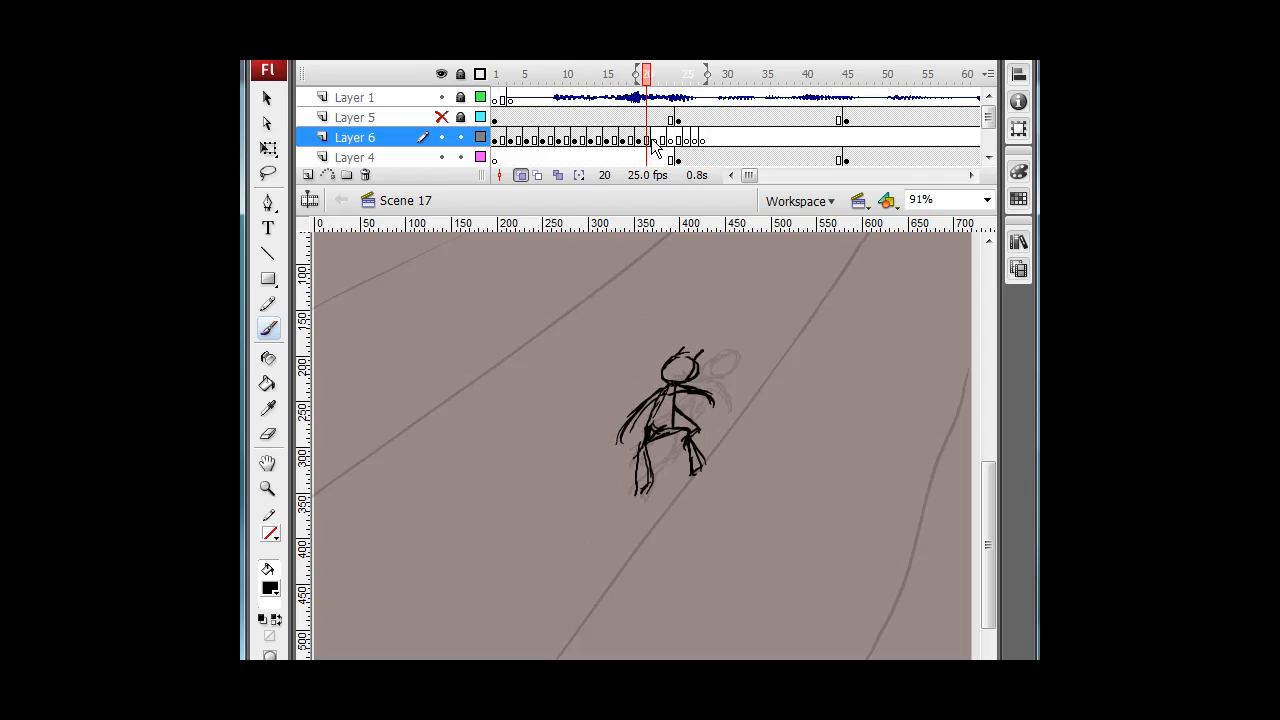
{"action": "left_click", "coordinate": [623, 139]}
{"action": "left_click_drag", "start_coordinate": [622, 80], "coordinate": [558, 76]}
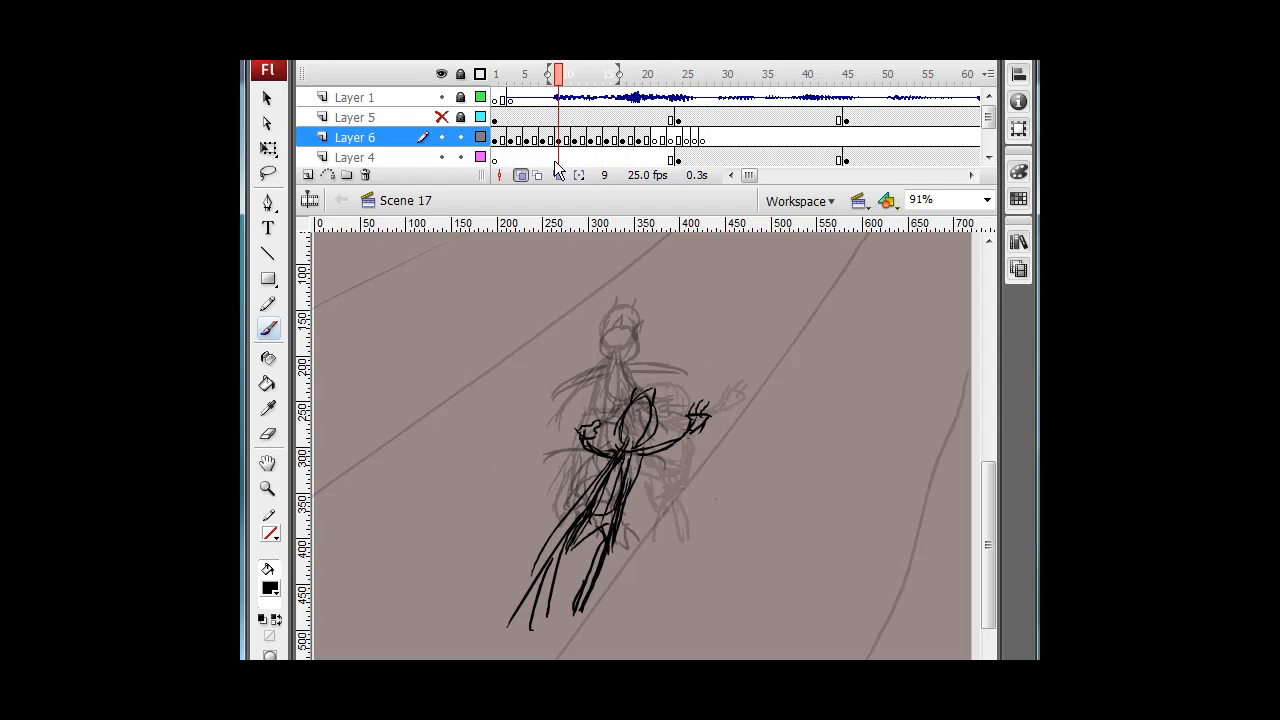
{"action": "mouse_move", "coordinate": [560, 86]}
{"action": "left_mouse_down"}
{"action": "mouse_move", "coordinate": [494, 90]}
{"action": "mouse_move", "coordinate": [668, 90]}
{"action": "mouse_move", "coordinate": [579, 88]}
{"action": "mouse_move", "coordinate": [620, 80]}
{"action": "left_mouse_up"}
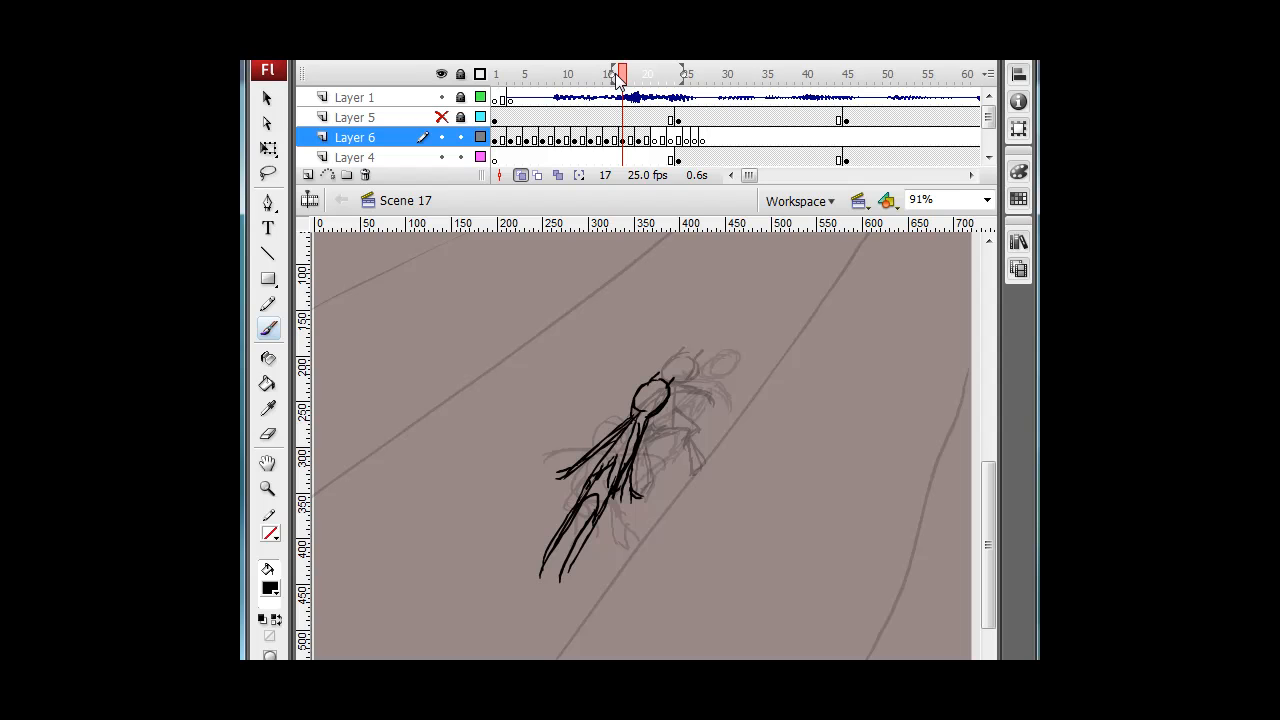
{"action": "left_click", "coordinate": [520, 176]}
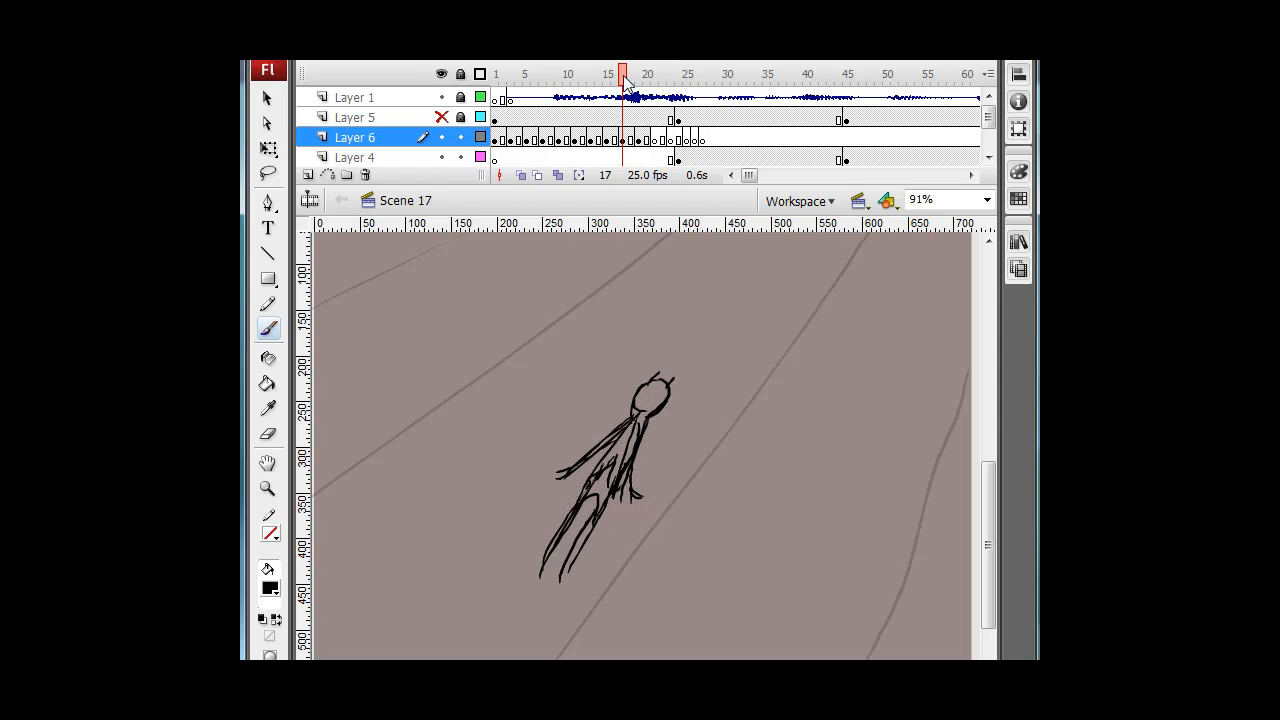
{"action": "mouse_move", "coordinate": [586, 76]}
{"action": "left_mouse_down"}
{"action": "mouse_move", "coordinate": [506, 76]}
{"action": "mouse_move", "coordinate": [580, 76]}
{"action": "left_mouse_up"}
{"action": "mouse_move", "coordinate": [645, 75]}
{"action": "left_mouse_down"}
{"action": "mouse_move", "coordinate": [518, 75]}
{"action": "mouse_move", "coordinate": [638, 75]}
{"action": "left_mouse_up"}
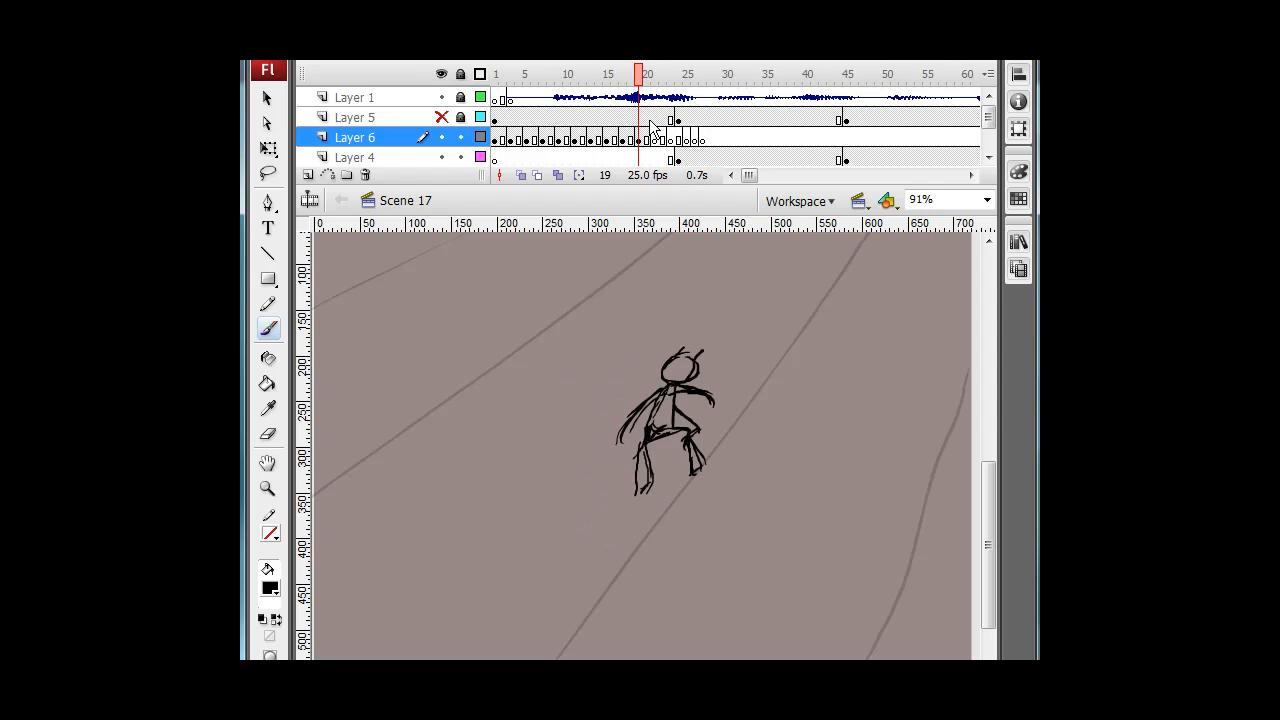
{"action": "left_click", "coordinate": [656, 140]}
{"action": "left_click", "coordinate": [521, 175]}
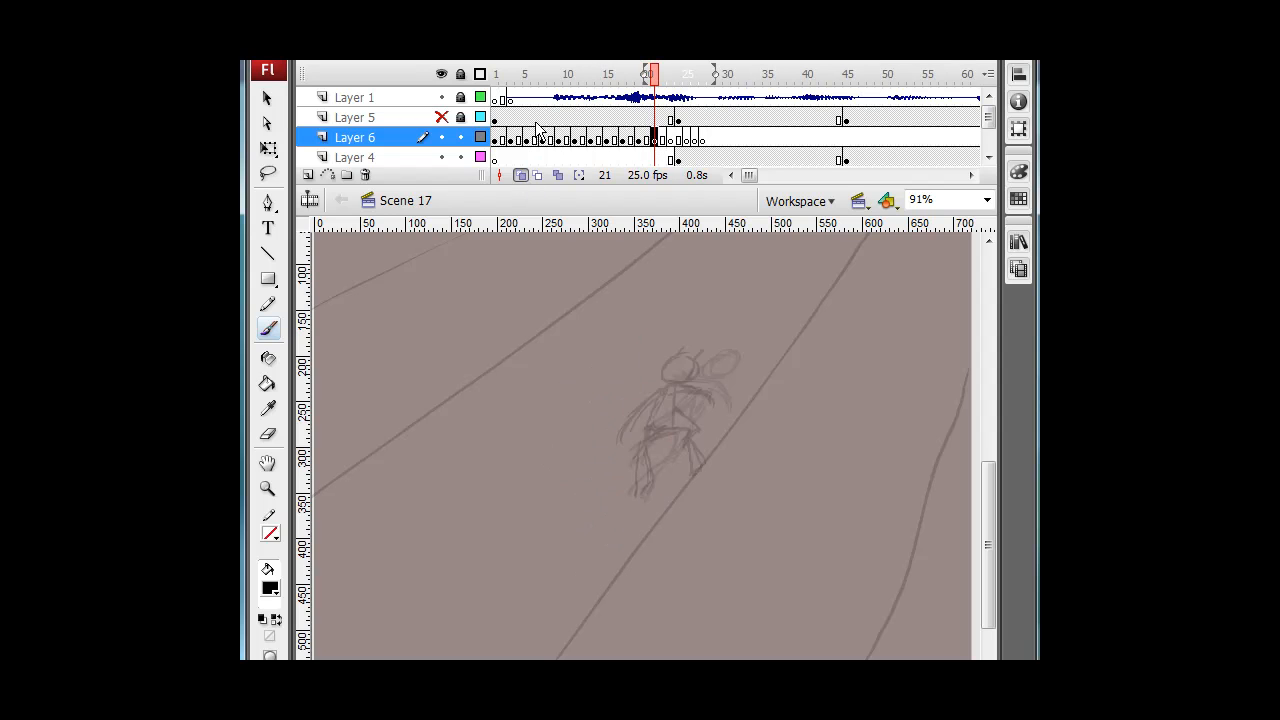
Move to frame 21 of Layer 6 and brush a small leaning figure with a long trailing stroke, comparing neighbouring frames.
{"action": "mouse_move", "coordinate": [645, 75]}
{"action": "left_mouse_down"}
{"action": "mouse_move", "coordinate": [620, 75]}
{"action": "mouse_move", "coordinate": [646, 75]}
{"action": "left_mouse_up"}
{"action": "key", "text": "."}
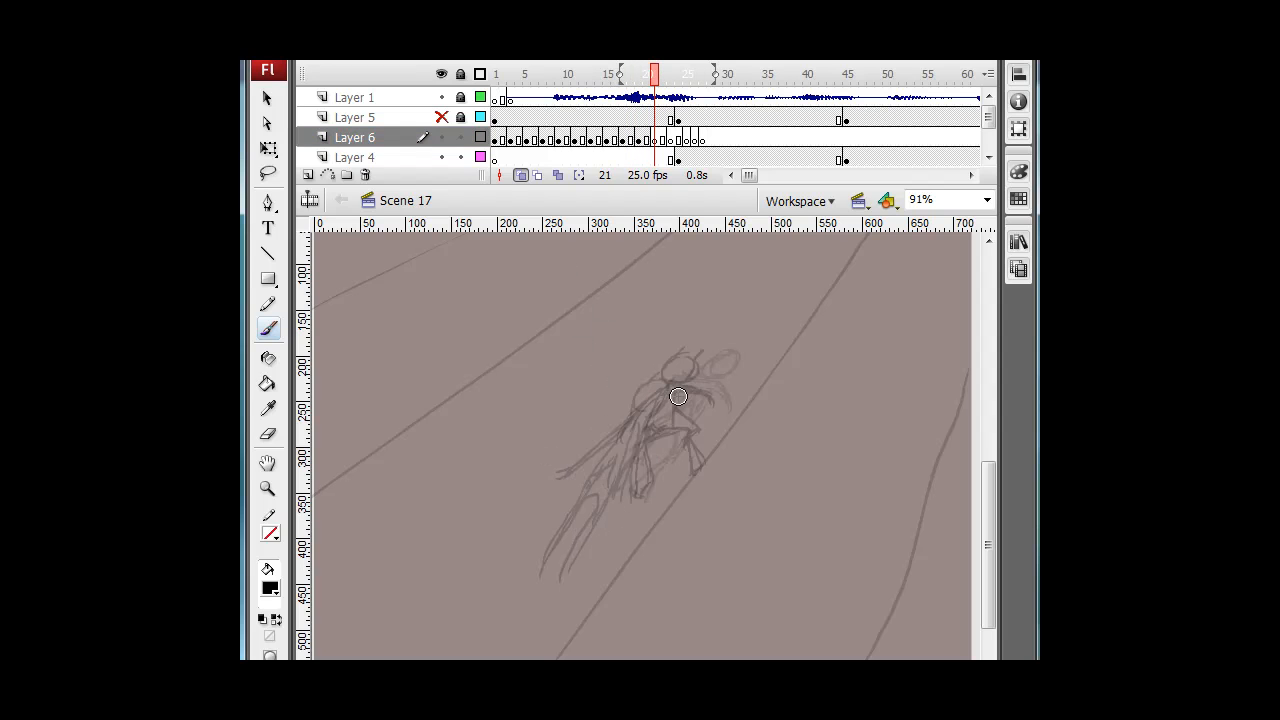
{"action": "left_click_drag", "start_coordinate": [683, 386], "coordinate": [693, 404]}
{"action": "key", "text": "comma"}
{"action": "key", "text": "period"}
{"action": "key", "text": "comma"}
{"action": "key", "text": "comma"}
{"action": "key", "text": "period"}
{"action": "key", "text": "period"}
{"action": "mouse_move", "coordinate": [690, 404]}
{"action": "left_mouse_down"}
{"action": "mouse_move", "coordinate": [721, 388]}
{"action": "mouse_move", "coordinate": [647, 445]}
{"action": "left_mouse_up"}
{"action": "key", "text": "comma"}
{"action": "key", "text": "period"}
{"action": "left_click_drag", "start_coordinate": [699, 409], "coordinate": [644, 441]}
Step back and forth through frames 17 to 21 to compare the new pose with the earlier ones.
{"action": "key", "text": "comma"}
{"action": "key", "text": "comma"}
{"action": "key", "text": "comma"}
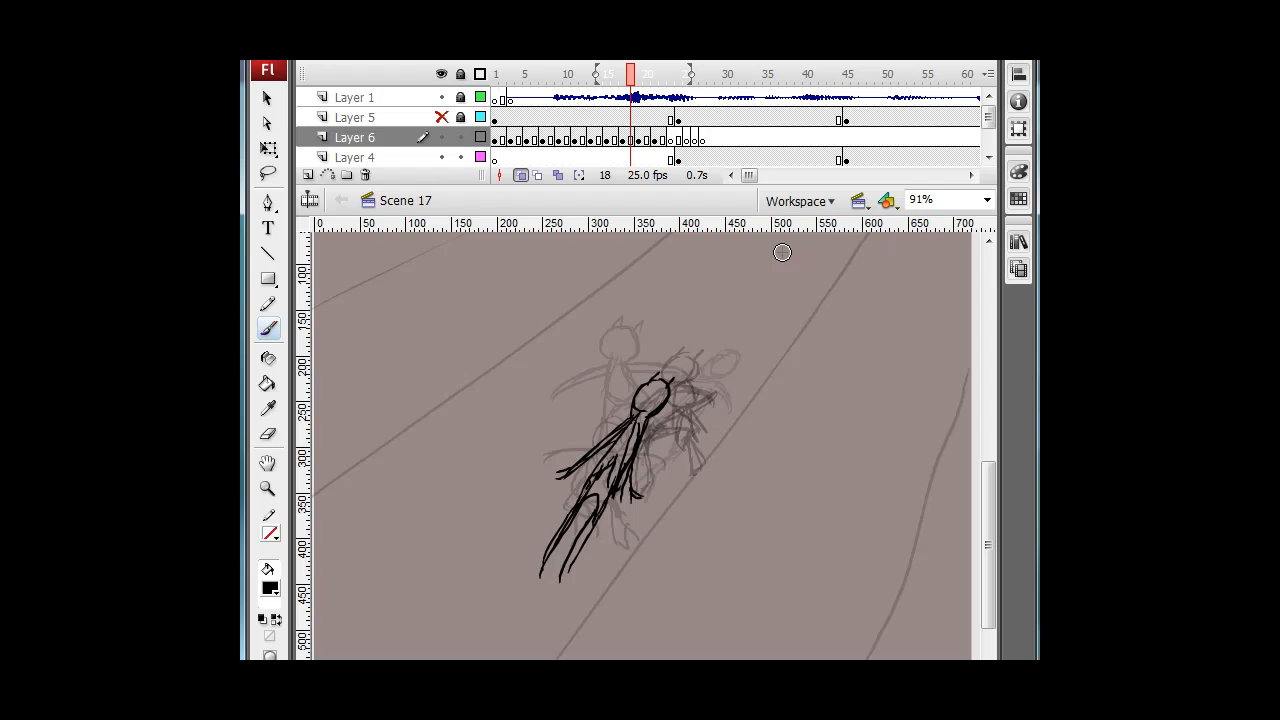
{"action": "key", "text": "comma"}
{"action": "key", "text": "comma"}
{"action": "key", "text": "period"}
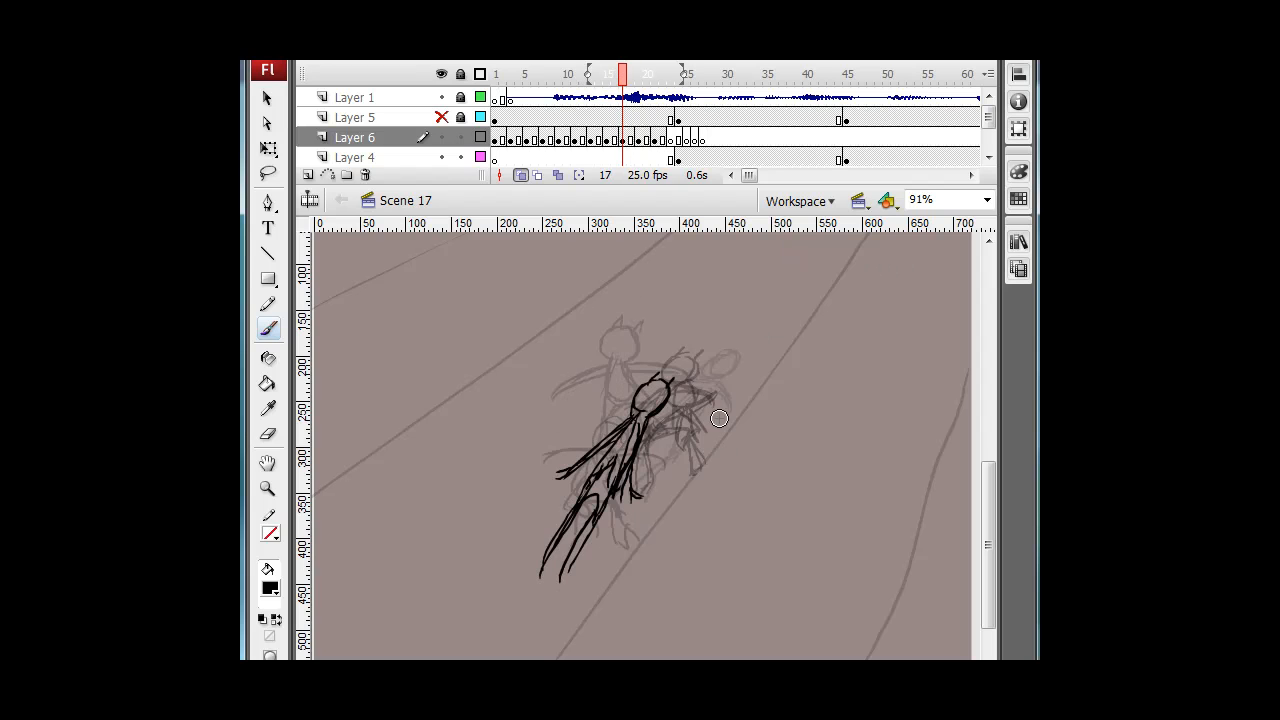
{"action": "key", "text": "period"}
{"action": "key", "text": "period"}
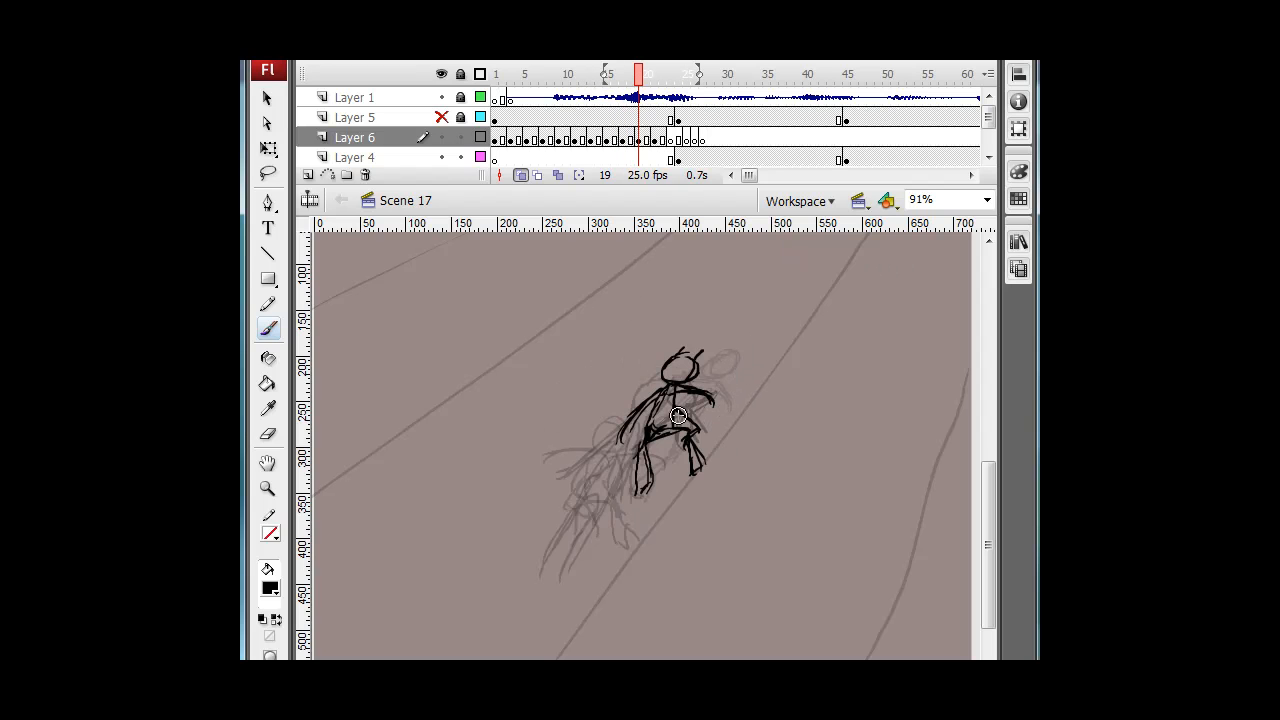
{"action": "key", "text": "e"}
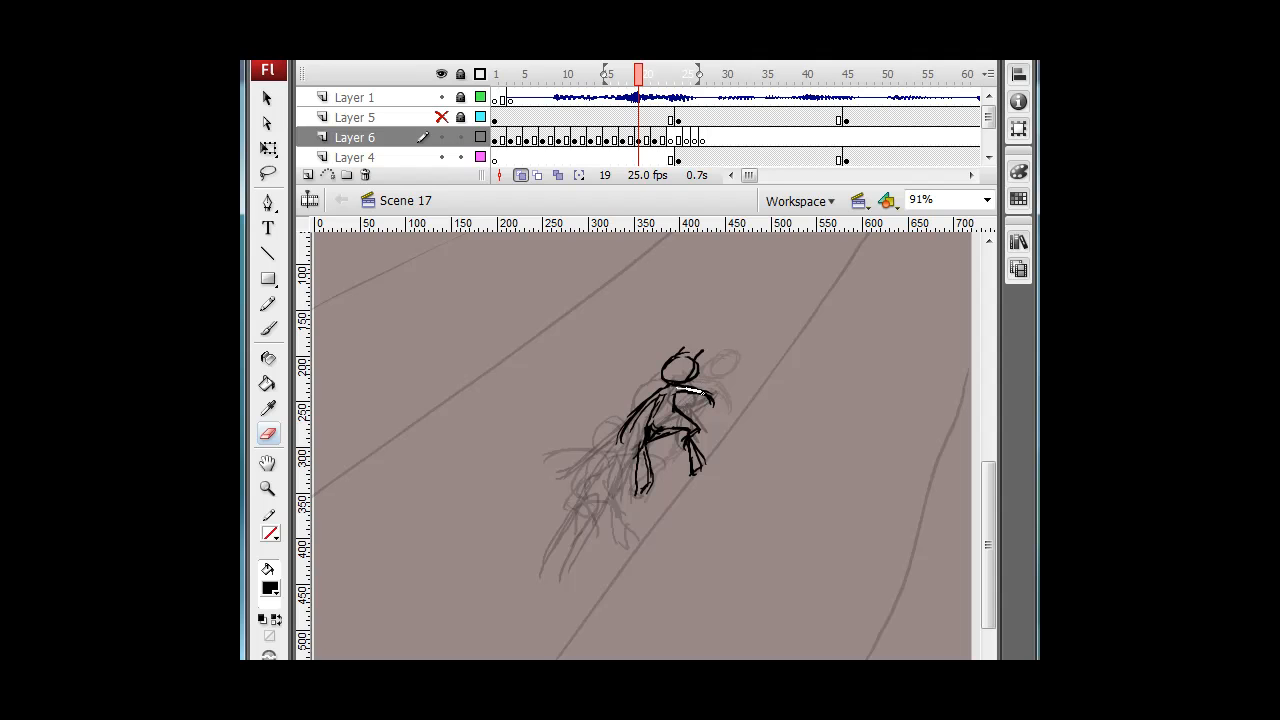
{"action": "key", "text": "comma"}
{"action": "key", "text": "period"}
{"action": "key", "text": "b"}
{"action": "key", "text": "comma"}
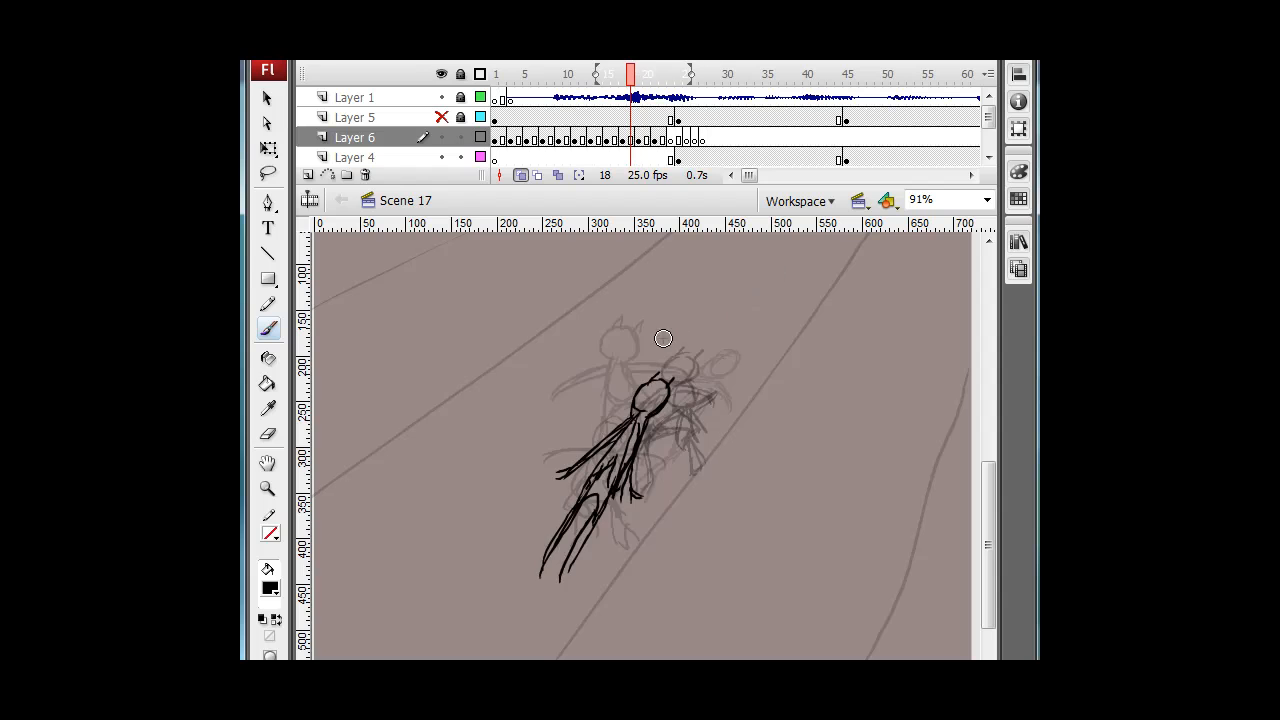
{"action": "key", "text": "period"}
{"action": "key", "text": "period"}
{"action": "key", "text": "period"}
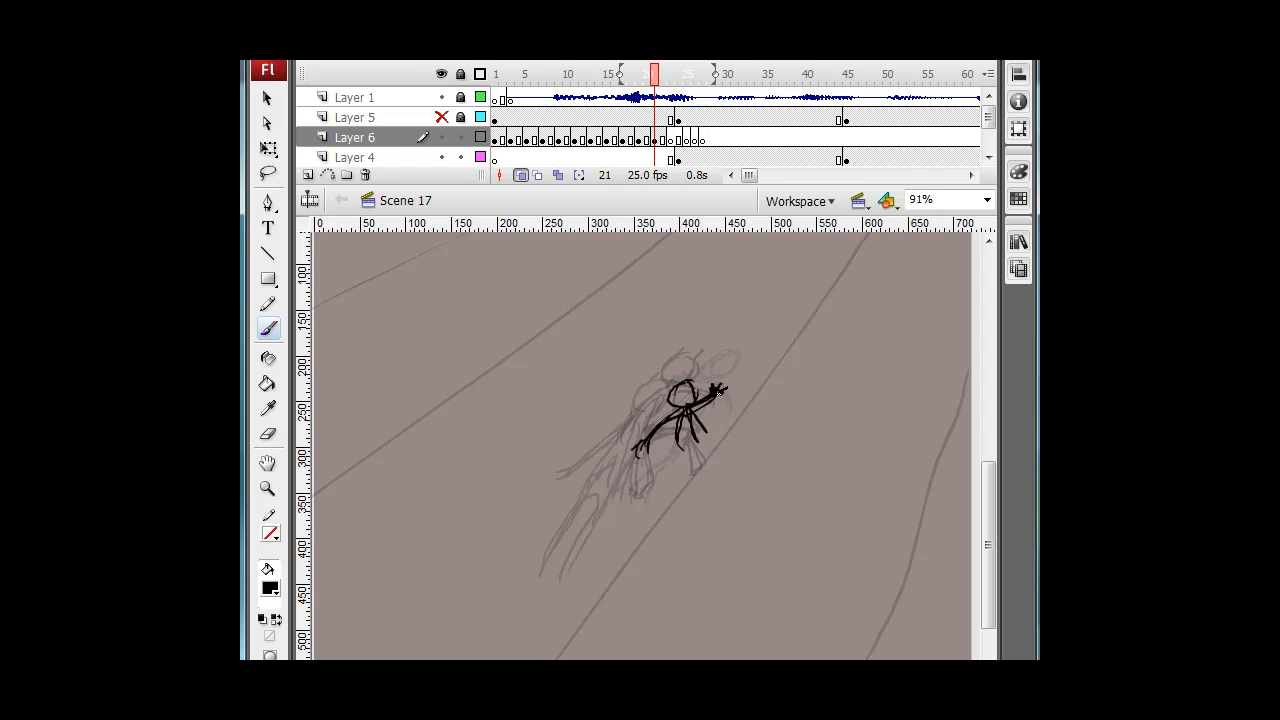
Add a raised hand and bent legs to the frame 21 figure in black brush strokes.
{"action": "left_click_drag", "start_coordinate": [722, 385], "coordinate": [726, 392]}
{"action": "key", "text": "comma"}
{"action": "key", "text": "period"}
{"action": "key", "text": "comma"}
{"action": "key", "text": "period"}
{"action": "key", "text": "comma"}
{"action": "key", "text": "period"}
{"action": "mouse_move", "coordinate": [698, 438]}
{"action": "left_mouse_down"}
{"action": "mouse_move", "coordinate": [728, 452]}
{"action": "mouse_move", "coordinate": [716, 455]}
{"action": "left_mouse_up"}
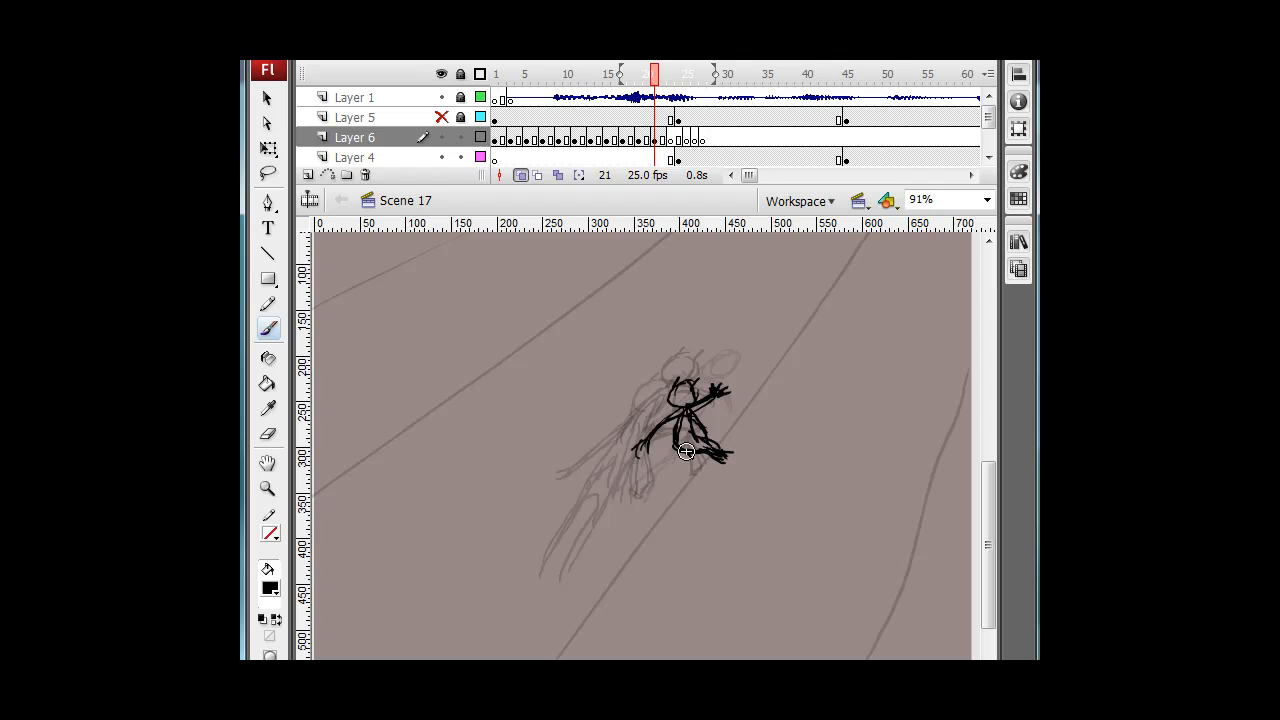
Advance to frame 23 of Layer 6 and brush a small round shape near the figure's position.
{"action": "key", "text": "e"}
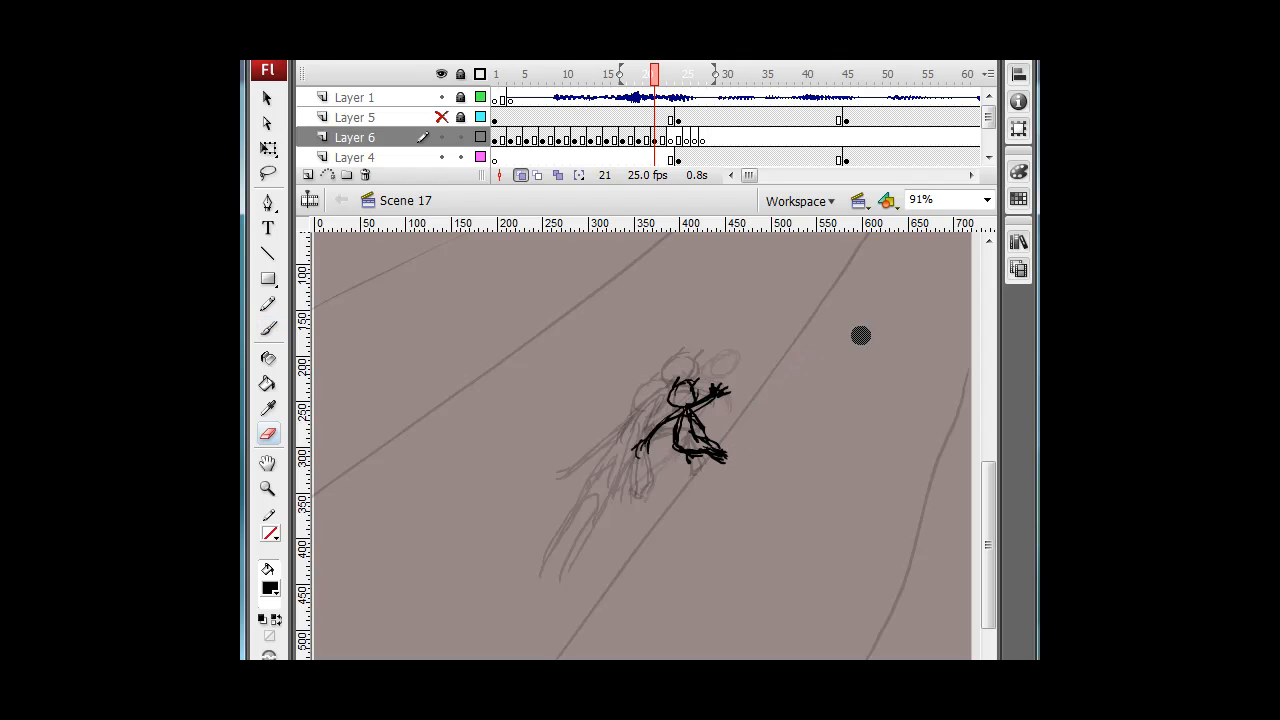
{"action": "key", "text": "comma"}
{"action": "key", "text": "period"}
{"action": "key", "text": "period"}
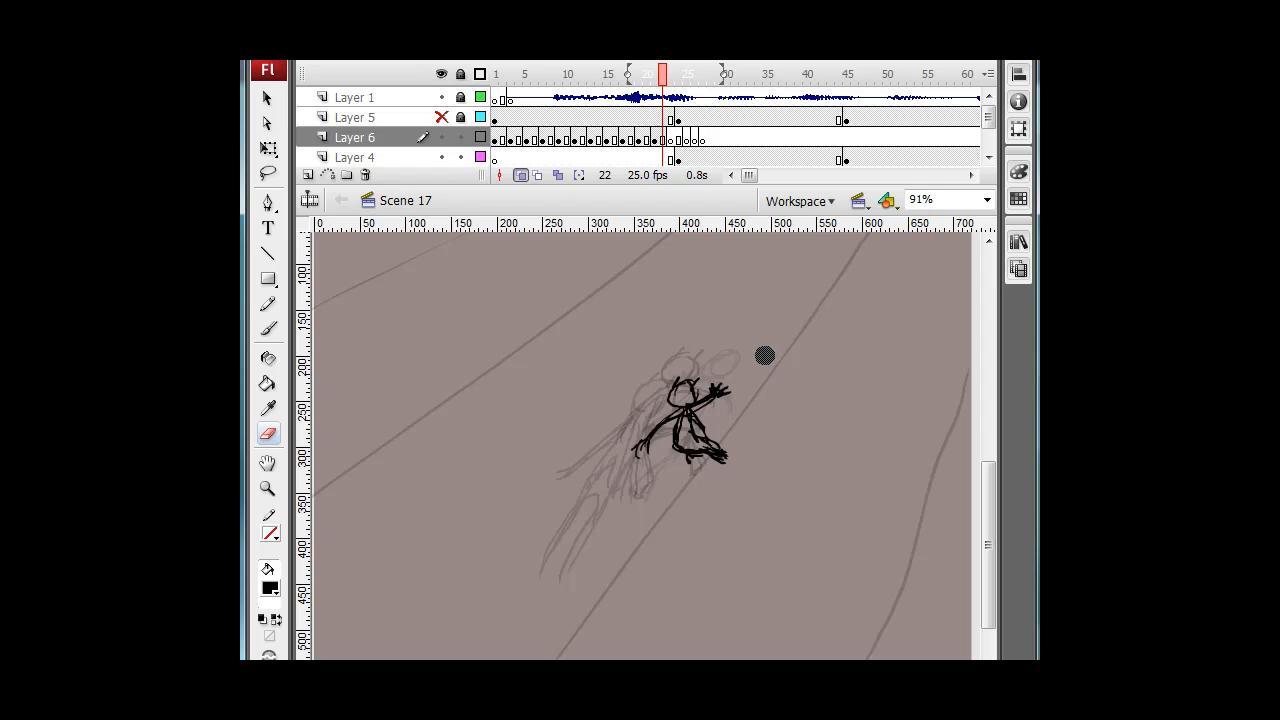
{"action": "key", "text": "period"}
{"action": "key", "text": "b"}
{"action": "left_click_drag", "start_coordinate": [682, 443], "coordinate": [674, 450]}
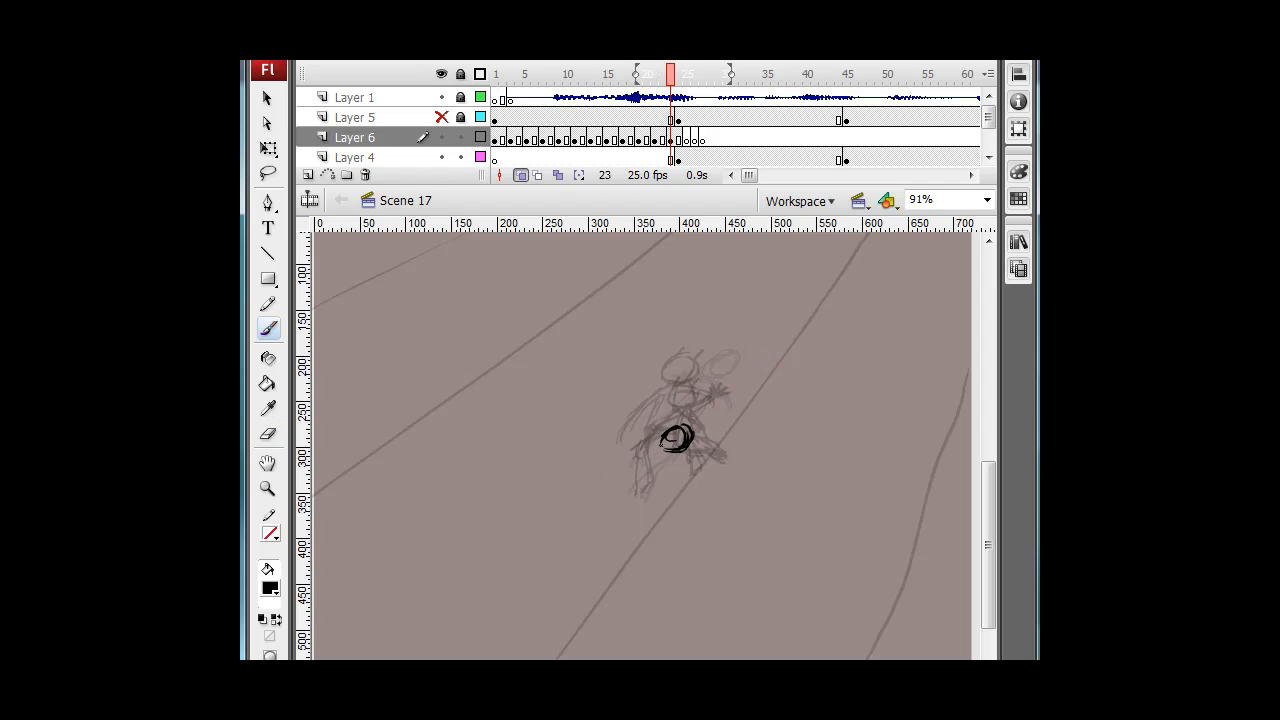
{"action": "key", "text": "comma"}
Return to frame 23 and turn off onion skinning.
{"action": "mouse_move", "coordinate": [670, 80]}
{"action": "left_mouse_down"}
{"action": "mouse_move", "coordinate": [494, 84]}
{"action": "mouse_move", "coordinate": [671, 78]}
{"action": "left_mouse_up"}
{"action": "left_click", "coordinate": [520, 175]}
{"action": "left_click", "coordinate": [520, 175]}
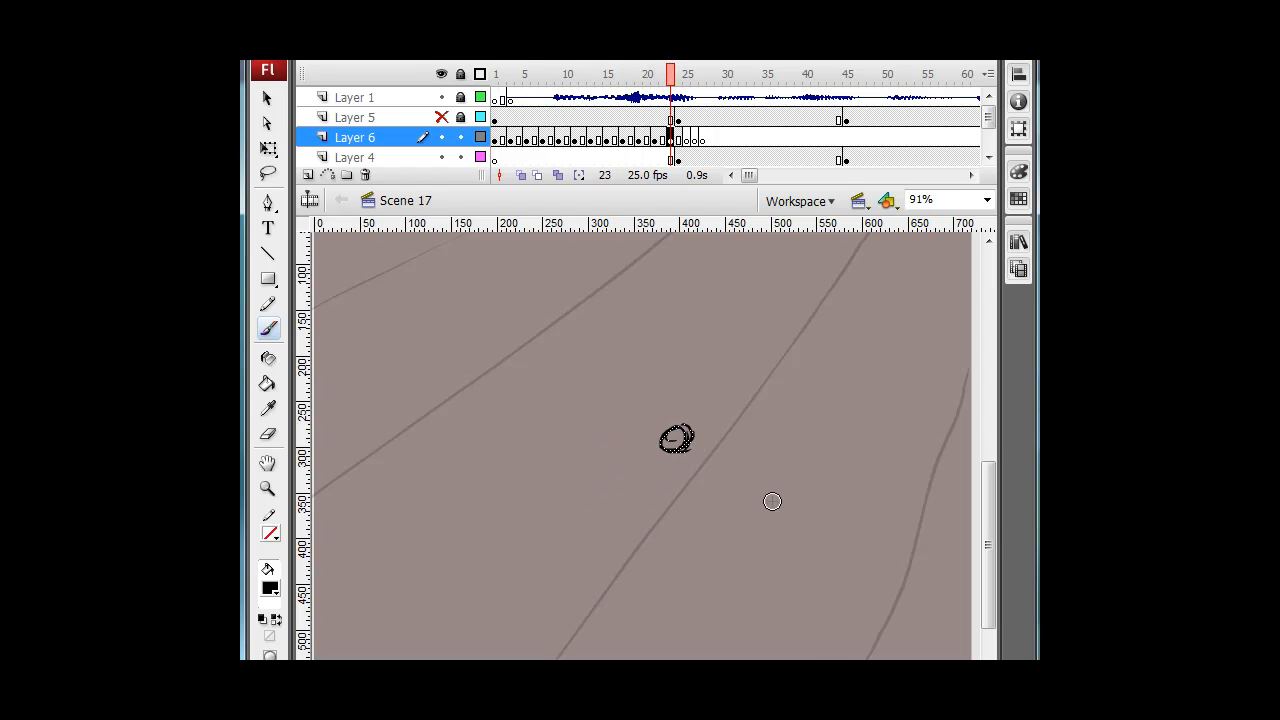